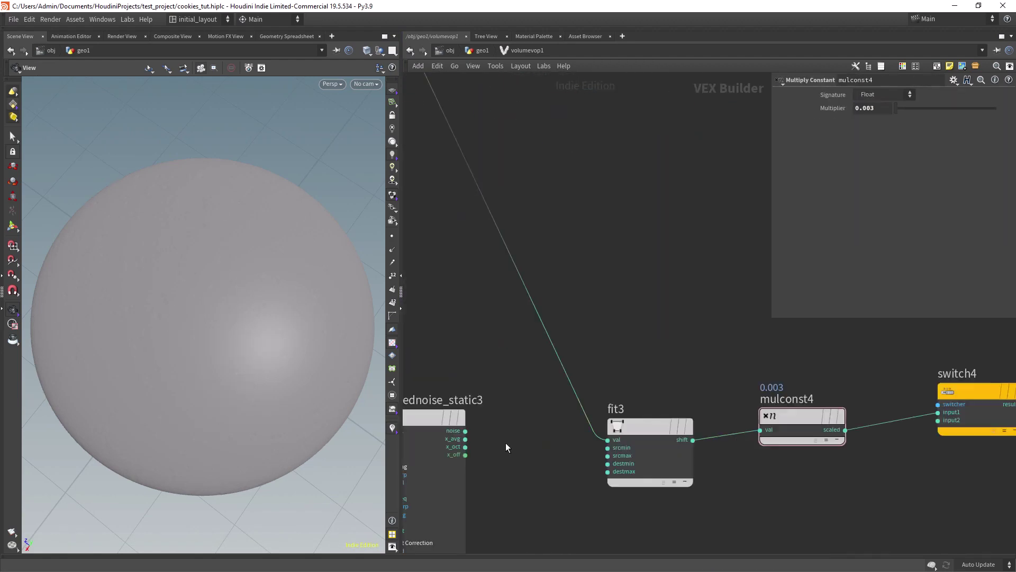
{"action": "left_click", "coordinate": [608, 440]}
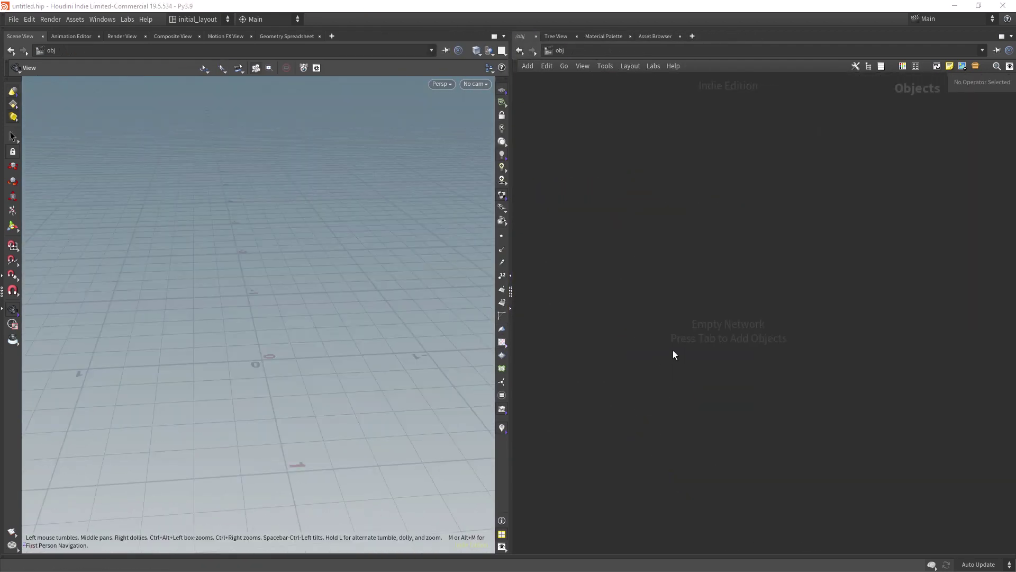
Create a Geometry object in the empty scene and enter its network.
{"action": "left_click", "coordinate": [684, 322]}
{"action": "key", "text": "Tab"}
{"action": "type", "text": "geo"}
{"action": "key", "text": "Return"}
{"action": "key", "text": "Return"}
{"action": "key", "text": "Return"}
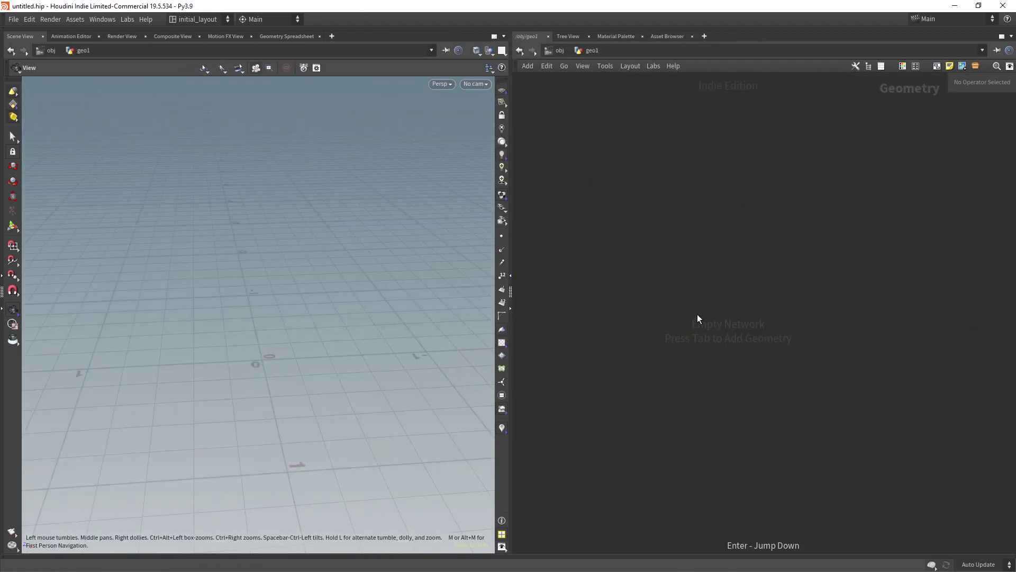
Add a Sphere node to the geometry network.
{"action": "key", "text": "Tab"}
{"action": "type", "text": "sphere"}
{"action": "key", "text": "Return"}
{"action": "key", "text": "Return"}
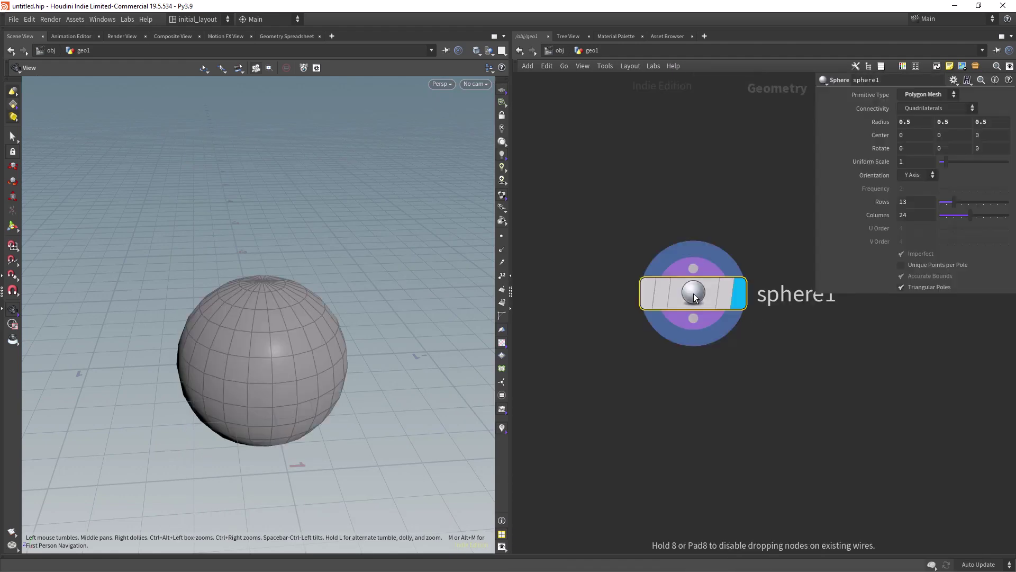
Clip the sphere into its upper half with a connected Clip node and display the result.
{"action": "scroll", "coordinate": [690, 357], "scroll_direction": "down", "scroll_amount": 2}
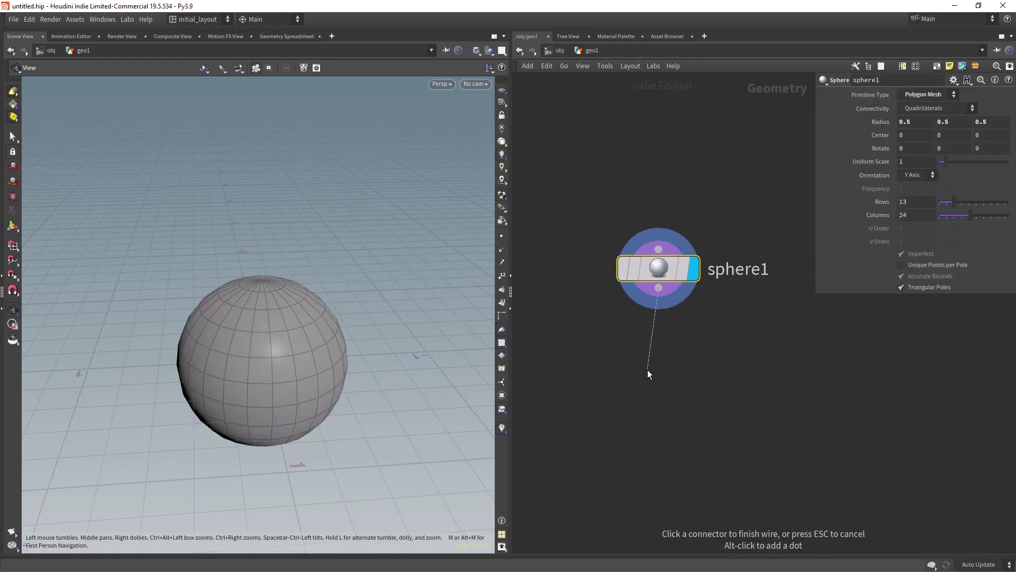
{"action": "key", "text": "Tab"}
{"action": "type", "text": "clip"}
{"action": "key", "text": "Return"}
{"action": "key", "text": "Return"}
{"action": "left_click", "coordinate": [690, 335]}
{"action": "left_click_drag", "start_coordinate": [371, 365], "coordinate": [368, 318]}
Add a displayed Transform node after the clip and flatten the dome with a Y scale of 0.165.
{"action": "middle_click_drag", "start_coordinate": [630, 476], "coordinate": [622, 428]}
{"action": "key", "text": "Tab"}
{"action": "type", "text": "transform"}
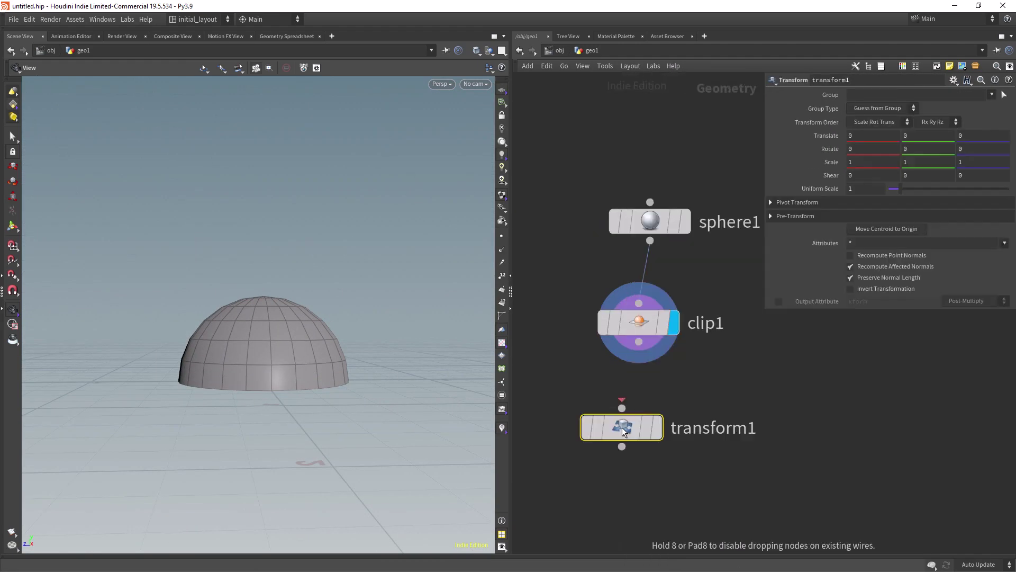
{"action": "left_click_drag", "start_coordinate": [622, 432], "coordinate": [639, 421]}
{"action": "left_click", "coordinate": [674, 417]}
{"action": "middle_click_drag", "start_coordinate": [919, 163], "coordinate": [876, 166]}
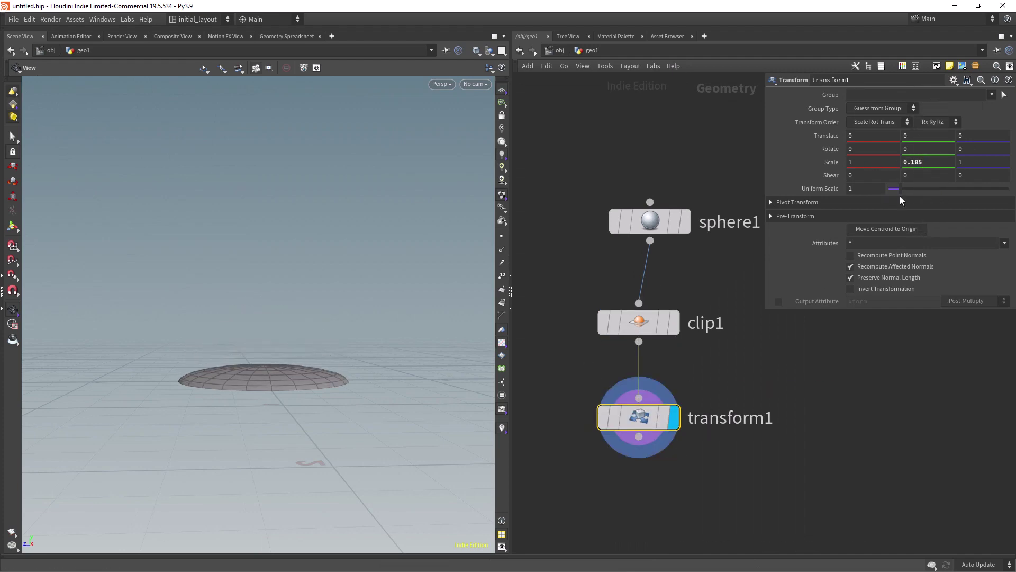
{"action": "left_click_drag", "start_coordinate": [305, 328], "coordinate": [277, 359]}
{"action": "scroll", "coordinate": [276, 358], "scroll_direction": "up", "scroll_amount": 2}
Add a PolyFill node after the transform and display it.
{"action": "middle_click_drag", "start_coordinate": [627, 529], "coordinate": [627, 429]}
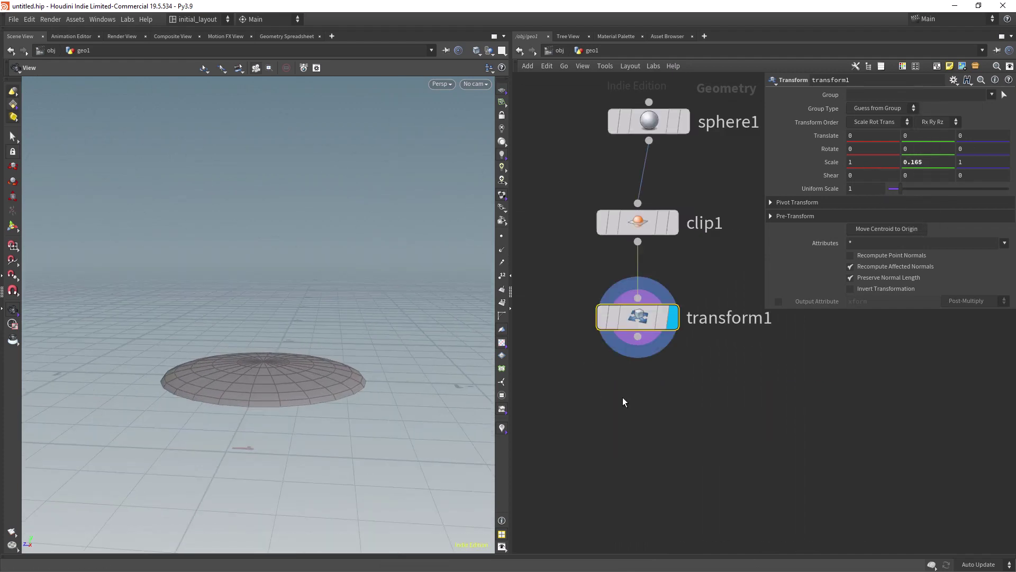
{"action": "key", "text": "Tab"}
{"action": "key", "text": "Return"}
{"action": "left_click", "coordinate": [625, 426]}
{"action": "left_click", "coordinate": [668, 395]}
Set the PolyFill's fill mode to Triangle Fan and enable its Patch Group output.
{"action": "left_click_drag", "start_coordinate": [289, 490], "coordinate": [319, 431]}
{"action": "scroll", "coordinate": [268, 402], "scroll_direction": "up", "scroll_amount": 3}
{"action": "left_click", "coordinate": [929, 109]}
{"action": "left_click", "coordinate": [923, 140]}
{"action": "scroll", "coordinate": [319, 431], "scroll_direction": "up", "scroll_amount": 3}
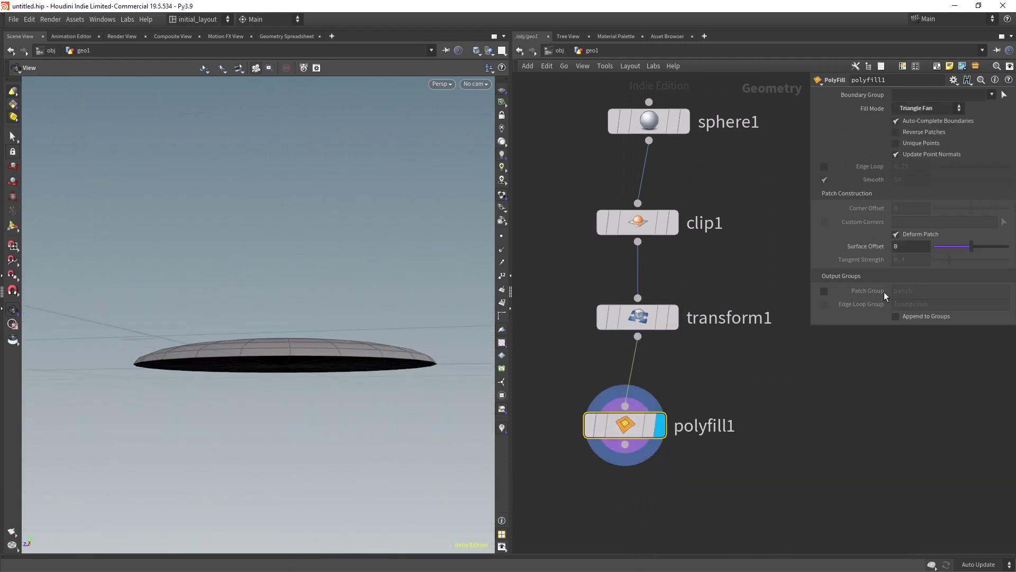
{"action": "left_click", "coordinate": [824, 291]}
Add a PolyExtrude node after the PolyFill and display it.
{"action": "middle_click_drag", "start_coordinate": [700, 371], "coordinate": [693, 312]}
{"action": "left_click_drag", "start_coordinate": [618, 385], "coordinate": [624, 449]}
{"action": "type", "text": "extr"}
{"action": "key", "text": "Return"}
{"action": "left_click", "coordinate": [623, 448]}
{"action": "left_click", "coordinate": [668, 403]}
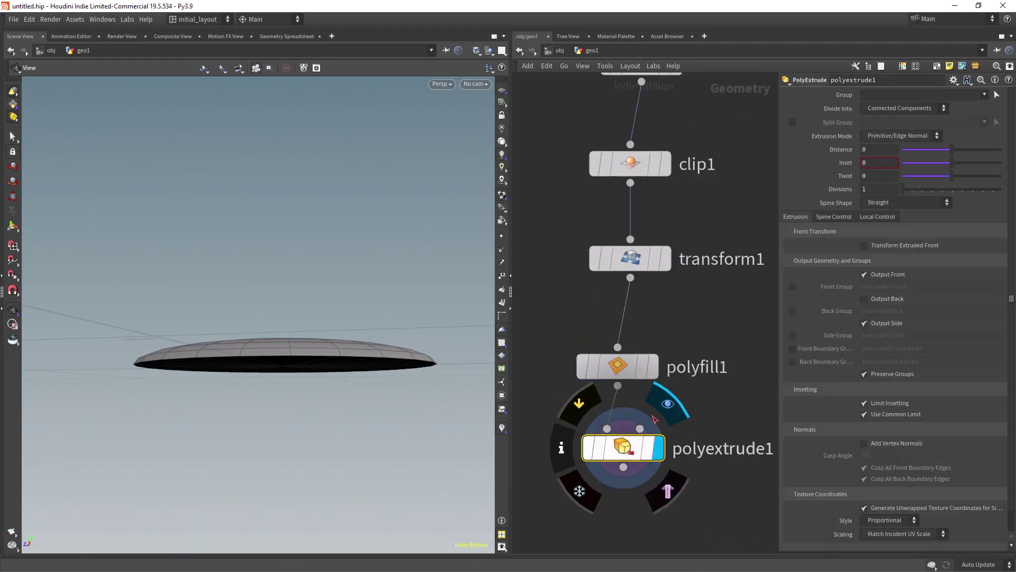
Limit the PolyExtrude to the patch group and raise its distance to give the disc thickness.
{"action": "left_click", "coordinate": [985, 94]}
{"action": "left_click", "coordinate": [992, 110]}
{"action": "mouse_move", "coordinate": [882, 150]}
{"action": "middle_mouse_down"}
{"action": "mouse_move", "coordinate": [914, 165]}
{"action": "mouse_move", "coordinate": [887, 166]}
{"action": "middle_mouse_up"}
{"action": "left_click_drag", "start_coordinate": [370, 316], "coordinate": [382, 343]}
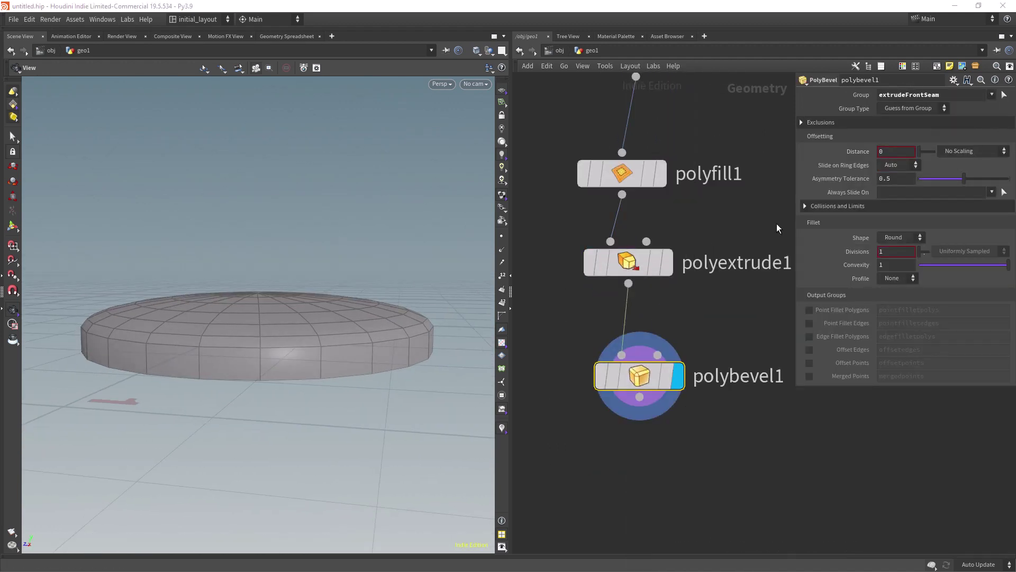
Bevel the extrudeFrontSeam group by 0.015 with 3 divisions, and set the connected Subdivide node's depth to 3.
{"action": "middle_click_drag", "start_coordinate": [891, 150], "coordinate": [903, 191]}
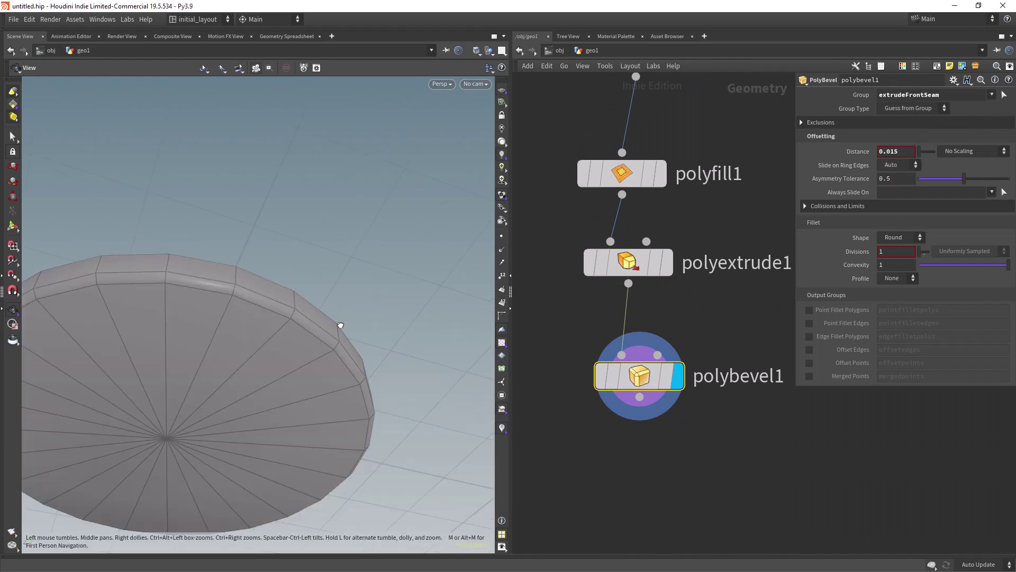
{"action": "type", "text": "3"}
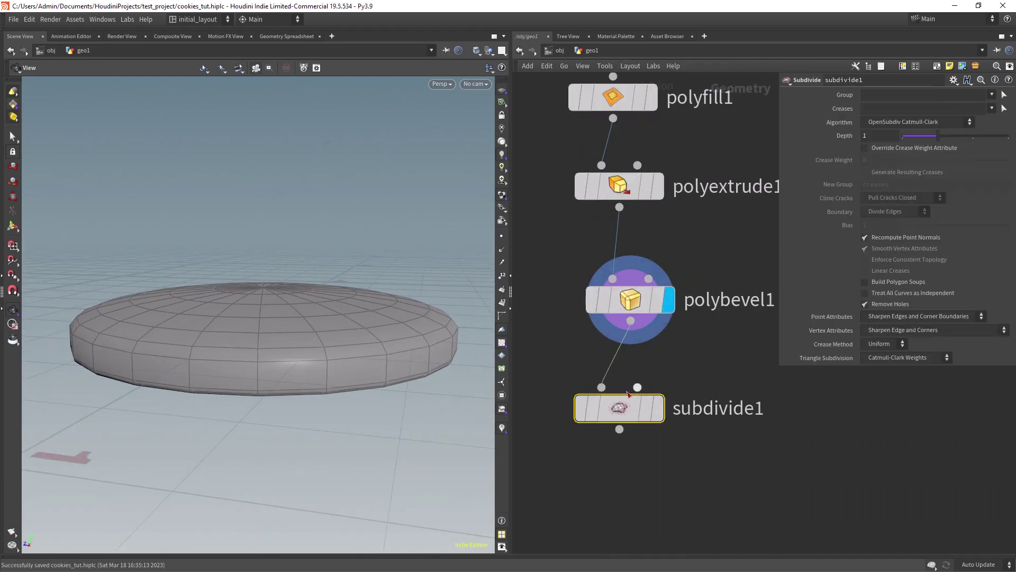
{"action": "left_click_drag", "start_coordinate": [952, 136], "coordinate": [978, 147]}
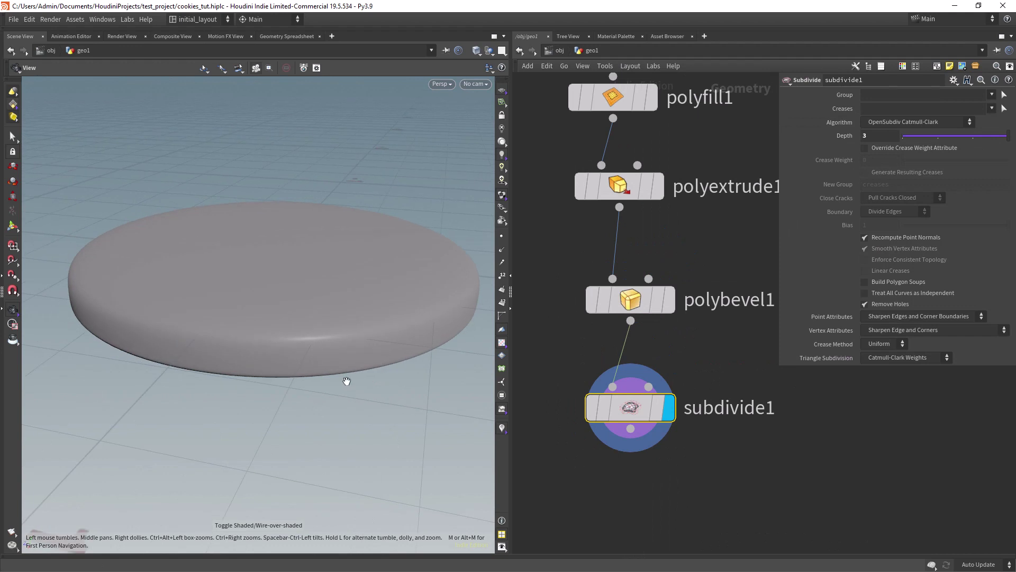
Add a VDB from Polygons node after the subdivide and display it.
{"action": "key", "text": "Tab"}
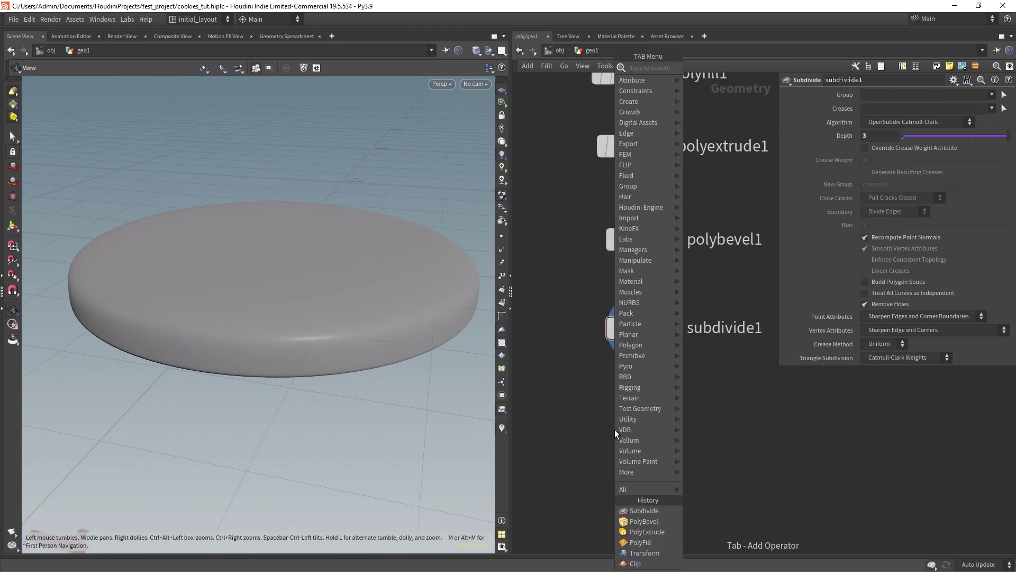
{"action": "mouse_move", "coordinate": [615, 429]}
{"action": "type", "text": "vdbfpo"}
{"action": "key", "text": "Return"}
{"action": "left_click", "coordinate": [614, 430]}
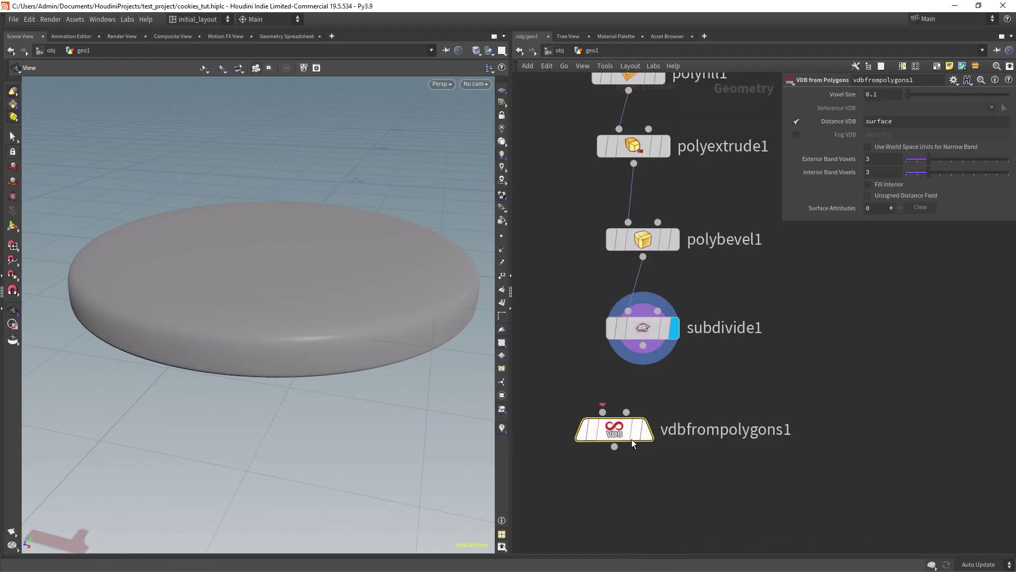
{"action": "left_click_drag", "start_coordinate": [628, 435], "coordinate": [655, 433]}
{"action": "left_click", "coordinate": [679, 396]}
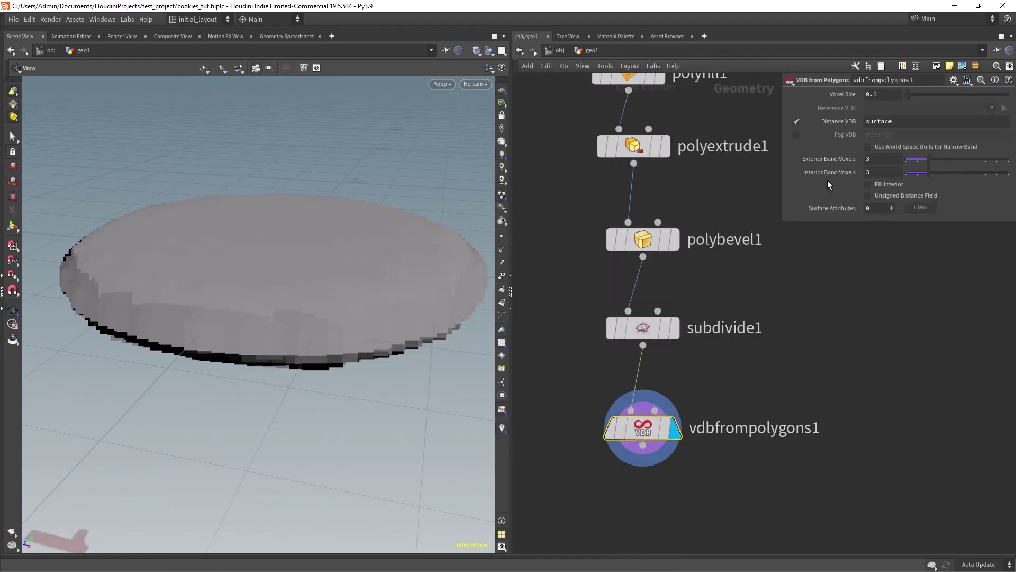
Set the VDB from Polygons voxel size to 0.005.
{"action": "type", "text": "0.05"}
{"action": "key", "text": "Return"}
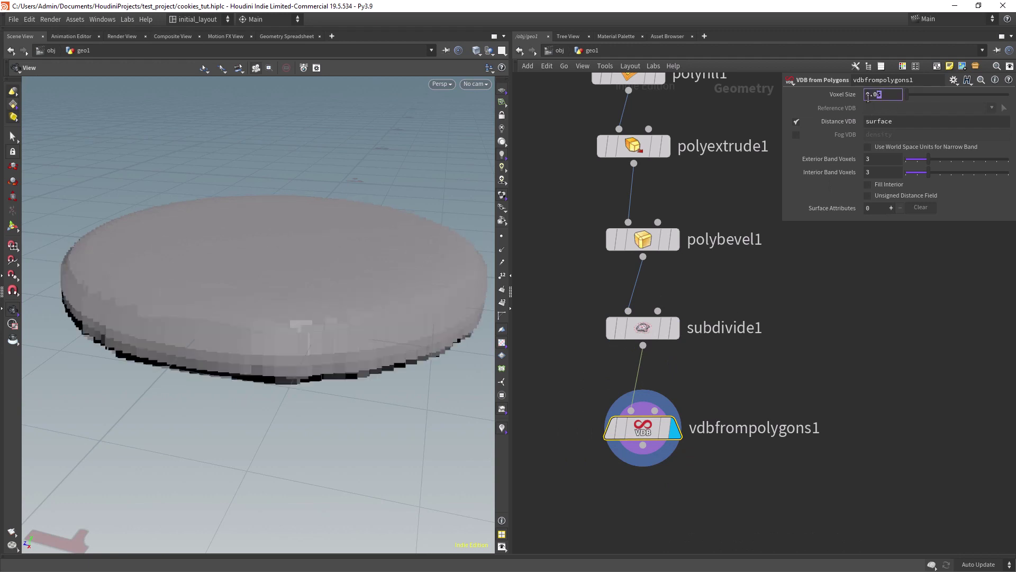
{"action": "type", "text": "05"}
{"action": "key", "text": "Return"}
{"action": "scroll", "coordinate": [301, 334], "scroll_direction": "down", "scroll_amount": 2}
{"action": "scroll", "coordinate": [301, 335], "scroll_direction": "up", "scroll_amount": 2}
Name the distance VDB density, use world space units for its narrow band, and fill the interior.
{"action": "type", "text": "density"}
{"action": "key", "text": "Return"}
{"action": "left_click", "coordinate": [898, 146]}
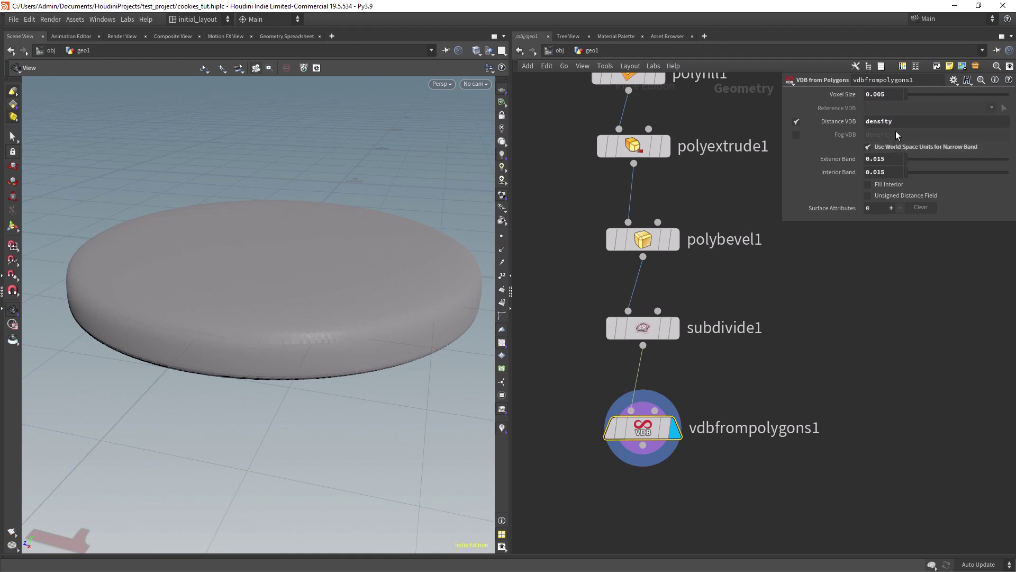
{"action": "scroll", "coordinate": [356, 331], "scroll_direction": "down", "scroll_amount": 2}
{"action": "scroll", "coordinate": [361, 325], "scroll_direction": "up", "scroll_amount": 1}
{"action": "mouse_move", "coordinate": [356, 331]}
{"action": "left_mouse_down"}
{"action": "mouse_move", "coordinate": [354, 313]}
{"action": "mouse_move", "coordinate": [341, 337]}
{"action": "mouse_move", "coordinate": [347, 319]}
{"action": "left_mouse_up"}
{"action": "middle_click_drag", "start_coordinate": [615, 495], "coordinate": [615, 431]}
{"action": "scroll", "coordinate": [272, 366], "scroll_direction": "up", "scroll_amount": 4}
{"action": "scroll", "coordinate": [280, 370], "scroll_direction": "down", "scroll_amount": 4}
{"action": "left_click_drag", "start_coordinate": [290, 376], "coordinate": [294, 388]}
{"action": "scroll", "coordinate": [294, 388], "scroll_direction": "up", "scroll_amount": 2}
Add a displayed VDB Smooth node after the VDB from Polygons node and adjust its smoothing.
{"action": "middle_click_drag", "start_coordinate": [670, 470], "coordinate": [667, 427]}
{"action": "key", "text": "Tab"}
{"action": "type", "text": "vdb smooth"}
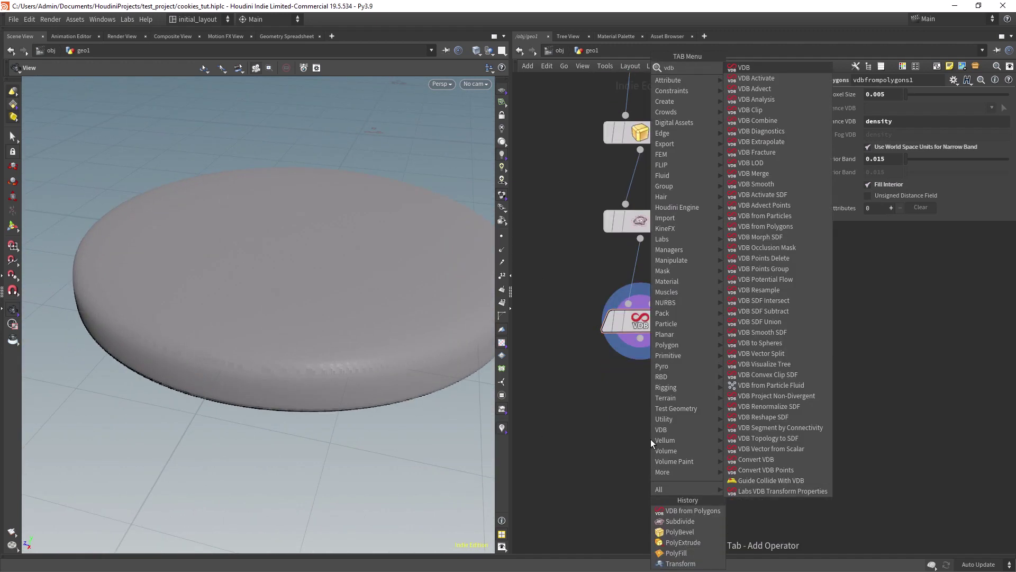
{"action": "key", "text": "Return"}
{"action": "left_click", "coordinate": [650, 440]}
{"action": "left_click_drag", "start_coordinate": [641, 338], "coordinate": [636, 422]}
{"action": "left_click", "coordinate": [682, 438]}
{"action": "left_click_drag", "start_coordinate": [894, 160], "coordinate": [787, 168]}
{"action": "left_click_drag", "start_coordinate": [296, 374], "coordinate": [308, 372]}
{"action": "scroll", "coordinate": [309, 373], "scroll_direction": "up", "scroll_amount": 1}
Add a displayed Volume VOP node after the VDB Smooth and enter its network.
{"action": "middle_click_drag", "start_coordinate": [611, 529], "coordinate": [611, 416]}
{"action": "key", "text": "Tab"}
{"action": "type", "text": "volume vop"}
{"action": "key", "text": "Return"}
{"action": "left_click", "coordinate": [599, 460]}
{"action": "left_click_drag", "start_coordinate": [599, 461], "coordinate": [662, 434]}
{"action": "key", "text": "Return"}
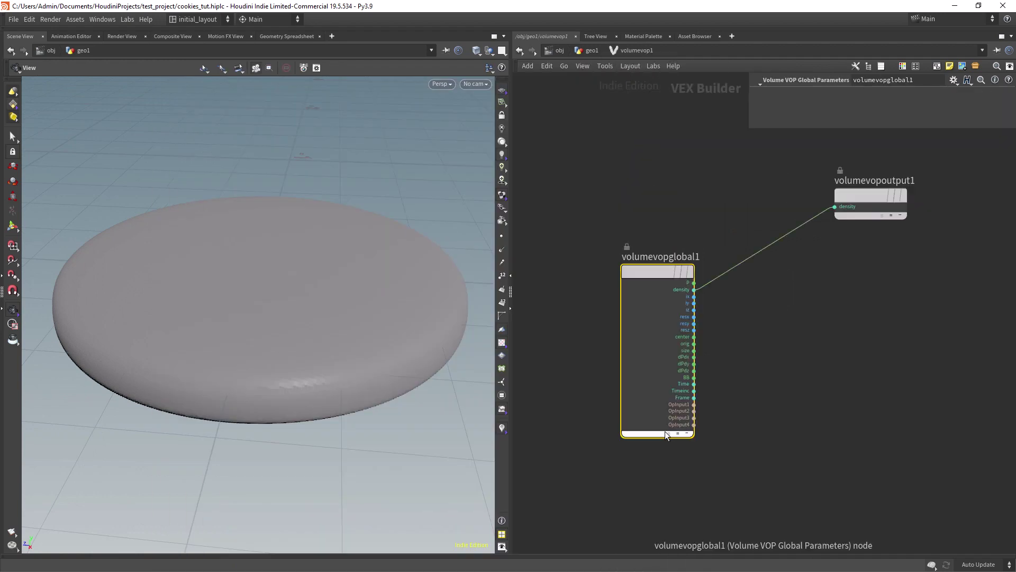
Add an Anti-Aliased Noise node with the volume position P wired to its pos input.
{"action": "scroll", "coordinate": [622, 357], "scroll_direction": "up", "scroll_amount": 2}
{"action": "key", "text": "Tab"}
{"action": "type", "text": "anti"}
{"action": "key", "text": "Return"}
{"action": "left_click", "coordinate": [715, 361]}
{"action": "scroll", "coordinate": [611, 349], "scroll_direction": "up", "scroll_amount": 2}
{"action": "middle_click_drag", "start_coordinate": [624, 382], "coordinate": [542, 369]}
Insert an Add node between the density and the volume output, and feed the noise into it.
{"action": "scroll", "coordinate": [630, 349], "scroll_direction": "down", "scroll_amount": 1}
{"action": "scroll", "coordinate": [629, 349], "scroll_direction": "up", "scroll_amount": 1}
{"action": "key", "text": "Tab"}
{"action": "type", "text": "add"}
{"action": "key", "text": "Return"}
{"action": "left_click", "coordinate": [804, 294]}
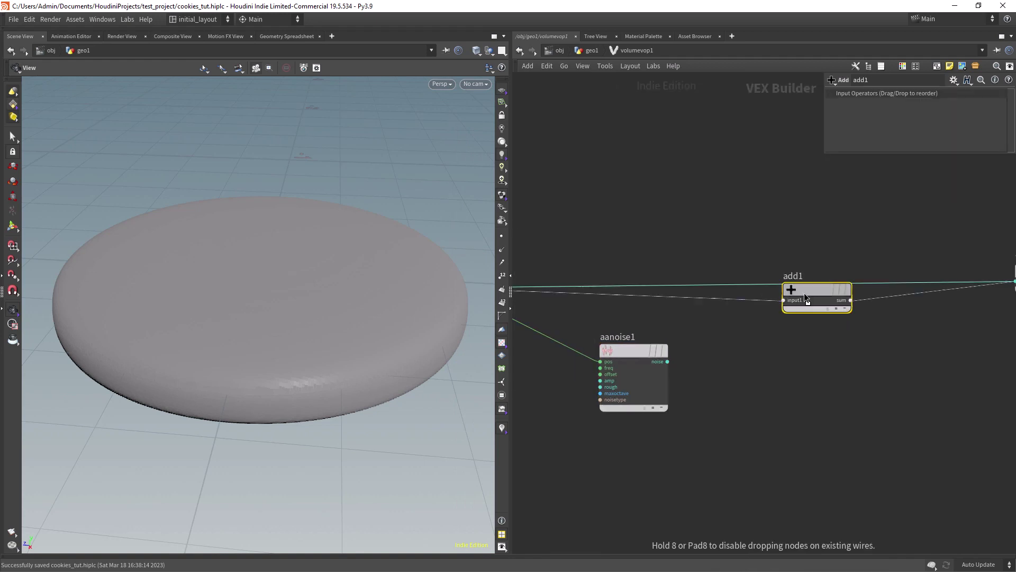
{"action": "left_click", "coordinate": [667, 361]}
{"action": "left_click", "coordinate": [781, 302]}
{"action": "scroll", "coordinate": [387, 326], "scroll_direction": "down", "scroll_amount": 3}
{"action": "left_click_drag", "start_coordinate": [387, 326], "coordinate": [373, 341]}
Insert a Multiply Constant node between the noise and the Add node.
{"action": "left_click", "coordinate": [632, 352]}
{"action": "scroll", "coordinate": [732, 319], "scroll_direction": "down", "scroll_amount": 2}
{"action": "middle_click_drag", "start_coordinate": [732, 319], "coordinate": [668, 325]}
{"action": "scroll", "coordinate": [668, 325], "scroll_direction": "up", "scroll_amount": 1}
{"action": "key", "text": "Tab"}
{"action": "type", "text": "mulc"}
{"action": "key", "text": "Return"}
{"action": "left_click", "coordinate": [676, 344]}
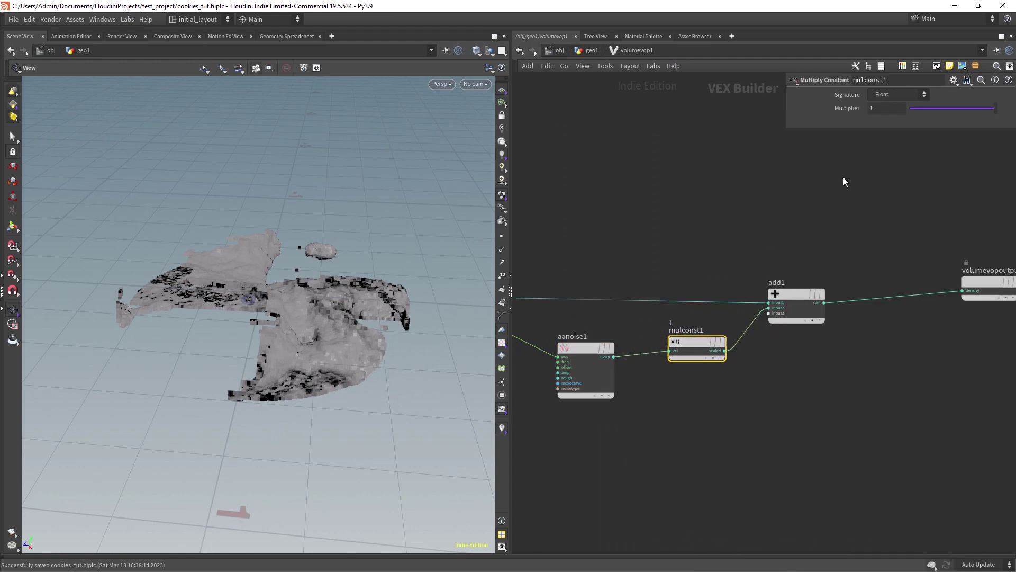
Set the noise's Multiply Constant multiplier to 0.091.
{"action": "type", "text": ".091"}
{"action": "key", "text": "Return"}
{"action": "left_click_drag", "start_coordinate": [354, 313], "coordinate": [301, 323]}
{"action": "scroll", "coordinate": [298, 321], "scroll_direction": "up", "scroll_amount": 1}
{"action": "scroll", "coordinate": [297, 321], "scroll_direction": "up", "scroll_amount": 1}
Return to the geometry network and colour the VDB from Polygons node teal green.
{"action": "key", "text": "u"}
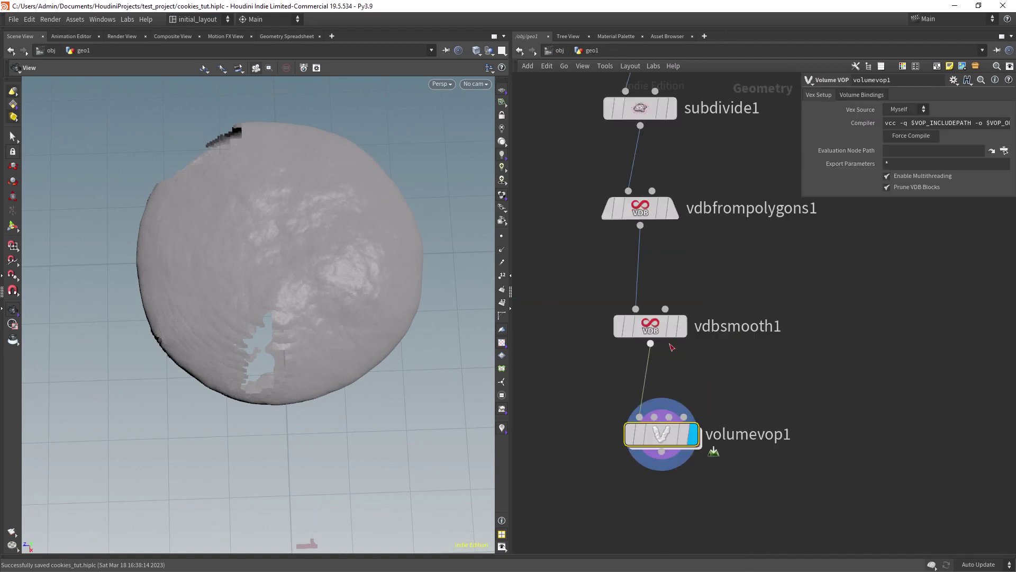
{"action": "left_click", "coordinate": [644, 212]}
{"action": "key", "text": "c"}
{"action": "left_click", "coordinate": [977, 514]}
{"action": "type", "text": "c"}
Set the VDB from Polygons exterior band to 0.05.
{"action": "type", "text": "5"}
{"action": "key", "text": "Return"}
{"action": "mouse_move", "coordinate": [381, 302]}
{"action": "left_mouse_down"}
{"action": "mouse_move", "coordinate": [357, 188]}
{"action": "mouse_move", "coordinate": [382, 320]}
{"action": "left_mouse_up"}
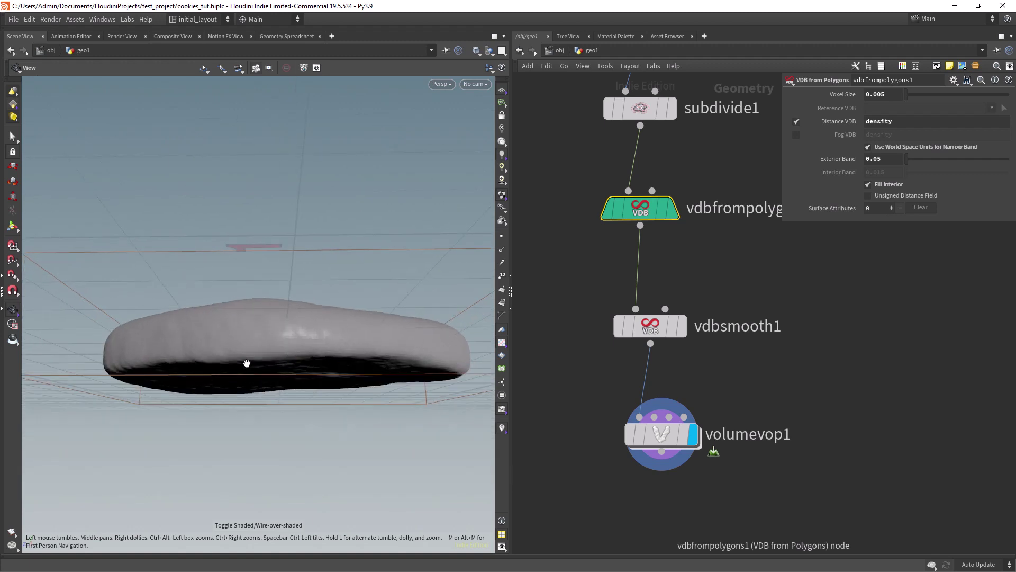
{"action": "mouse_move", "coordinate": [259, 350]}
{"action": "left_mouse_down"}
{"action": "mouse_move", "coordinate": [268, 366]}
{"action": "mouse_move", "coordinate": [273, 359]}
{"action": "left_mouse_up"}
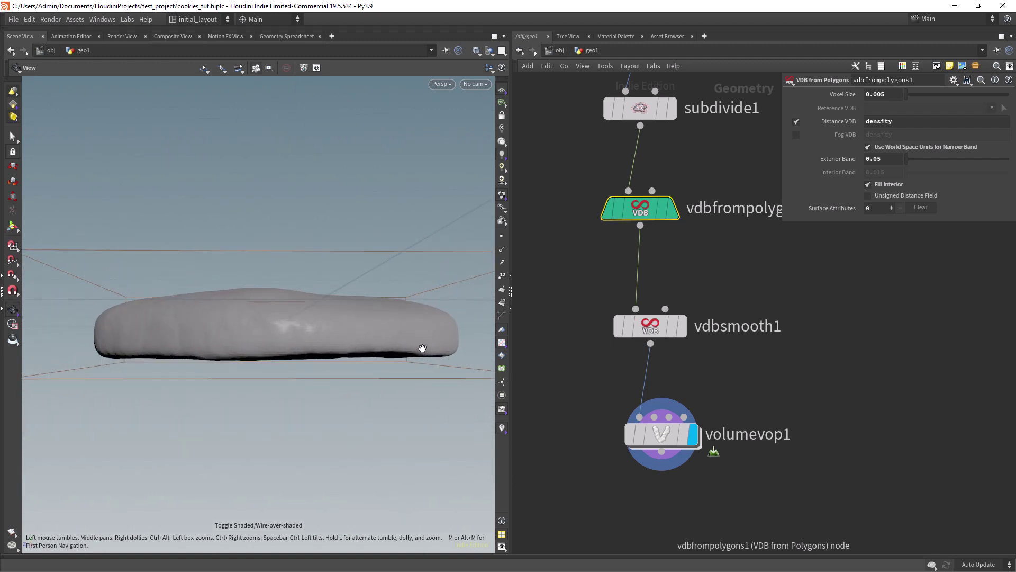
{"action": "left_click_drag", "start_coordinate": [389, 362], "coordinate": [341, 341]}
Enter the Volume VOP again and add a Relative to Bounding Box node above the noise.
{"action": "left_click", "coordinate": [667, 438]}
{"action": "double_click", "coordinate": [667, 438]}
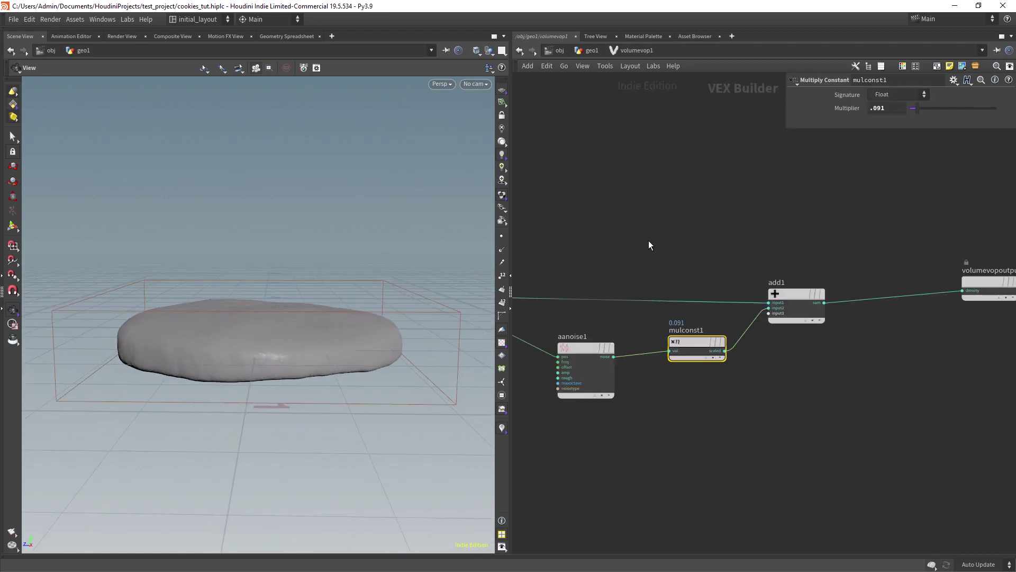
{"action": "scroll", "coordinate": [669, 247], "scroll_direction": "down", "scroll_amount": 3}
{"action": "middle_click_drag", "start_coordinate": [662, 261], "coordinate": [709, 293]}
{"action": "scroll", "coordinate": [621, 274], "scroll_direction": "up", "scroll_amount": 3}
{"action": "key", "text": "Tab"}
{"action": "type", "text": "rel"}
{"action": "key", "text": "Return"}
{"action": "left_click", "coordinate": [621, 274]}
Add a Vector to Float node and connect the Relative to Bounding Box output to it.
{"action": "key", "text": "Tab"}
{"action": "type", "text": "vec"}
{"action": "key", "text": "Return"}
{"action": "left_click", "coordinate": [700, 283]}
{"action": "left_click_drag", "start_coordinate": [647, 282], "coordinate": [672, 290]}
Add a Ramp Parameter node and drive it with the second (Y) output of Vector to Float.
{"action": "middle_click_drag", "start_coordinate": [807, 289], "coordinate": [731, 285]}
{"action": "key", "text": "Tab"}
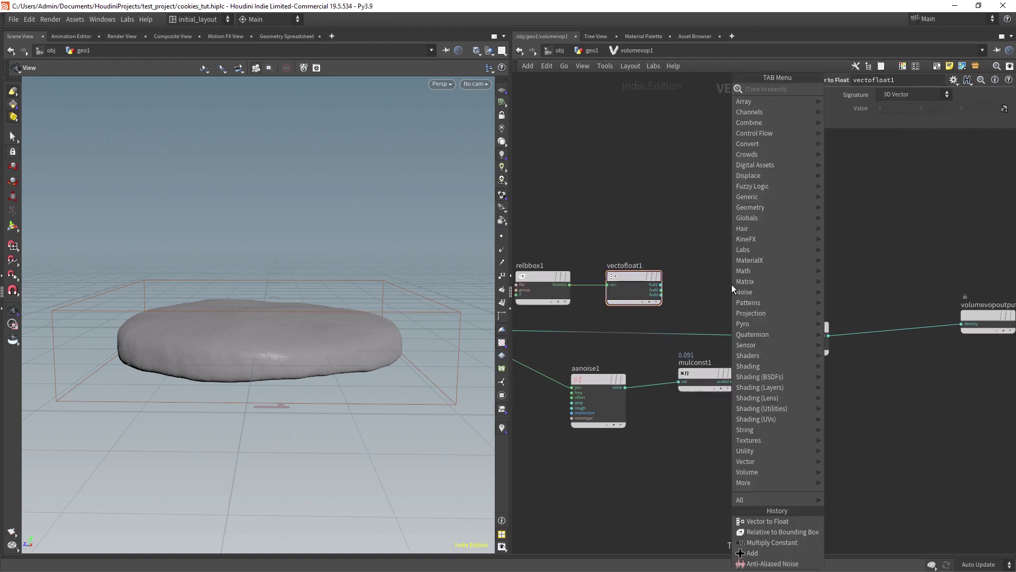
{"action": "type", "text": "ramp"}
{"action": "key", "text": "Return"}
{"action": "left_click", "coordinate": [732, 284]}
{"action": "middle_click_drag", "start_coordinate": [750, 189], "coordinate": [682, 183]}
{"action": "left_click_drag", "start_coordinate": [593, 283], "coordinate": [637, 287]}
Add a Bind node beyond the ramp and name it color.
{"action": "scroll", "coordinate": [688, 207], "scroll_direction": "down", "scroll_amount": 3}
{"action": "middle_click_drag", "start_coordinate": [768, 236], "coordinate": [672, 248]}
{"action": "scroll", "coordinate": [672, 248], "scroll_direction": "up", "scroll_amount": 1}
{"action": "key", "text": "Tab"}
{"action": "type", "text": "bind"}
{"action": "key", "text": "Return"}
{"action": "left_click", "coordinate": [673, 252]}
{"action": "type", "text": "colo"}
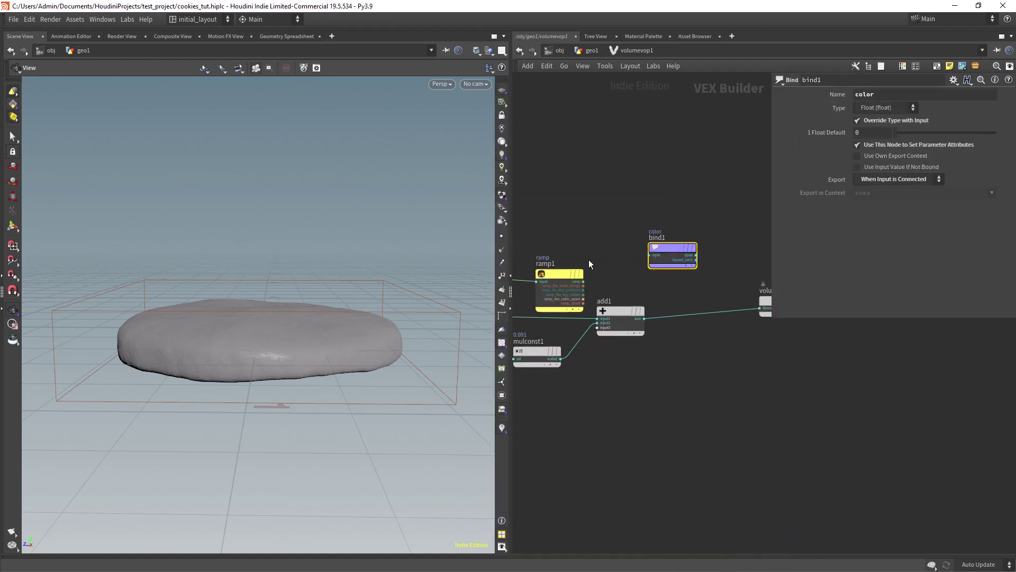
Finish naming the Bind node color, connect the ramp output to it and return to the geometry network.
{"action": "type", "text": "r"}
{"action": "key", "text": "Return"}
{"action": "scroll", "coordinate": [598, 254], "scroll_direction": "up", "scroll_amount": 2}
{"action": "left_click_drag", "start_coordinate": [583, 293], "coordinate": [685, 253]}
{"action": "scroll", "coordinate": [647, 217], "scroll_direction": "down", "scroll_amount": 2}
{"action": "scroll", "coordinate": [393, 307], "scroll_direction": "down", "scroll_amount": 1}
{"action": "key", "text": "u"}
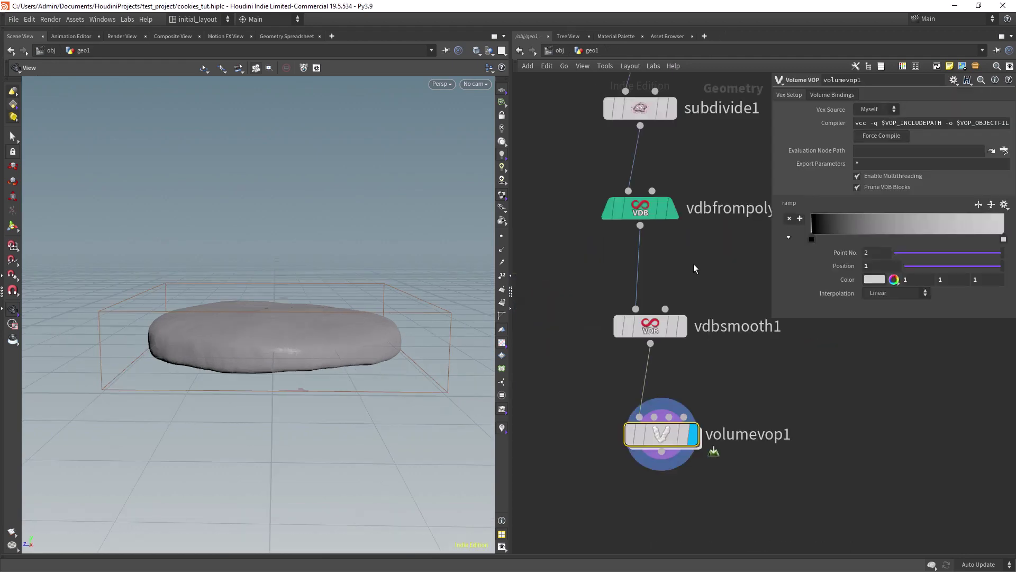
Add a Color node and insert it between subdivide1 and vdbfrompolygons1.
{"action": "key", "text": "Tab"}
{"action": "type", "text": "color"}
{"action": "key", "text": "Return"}
{"action": "left_click", "coordinate": [655, 313]}
{"action": "left_click_drag", "start_coordinate": [661, 312], "coordinate": [609, 316]}
Add a surface attribute to vdbfrompolygons1, transferring point.Cd into a VDB named color.
{"action": "left_click", "coordinate": [610, 401]}
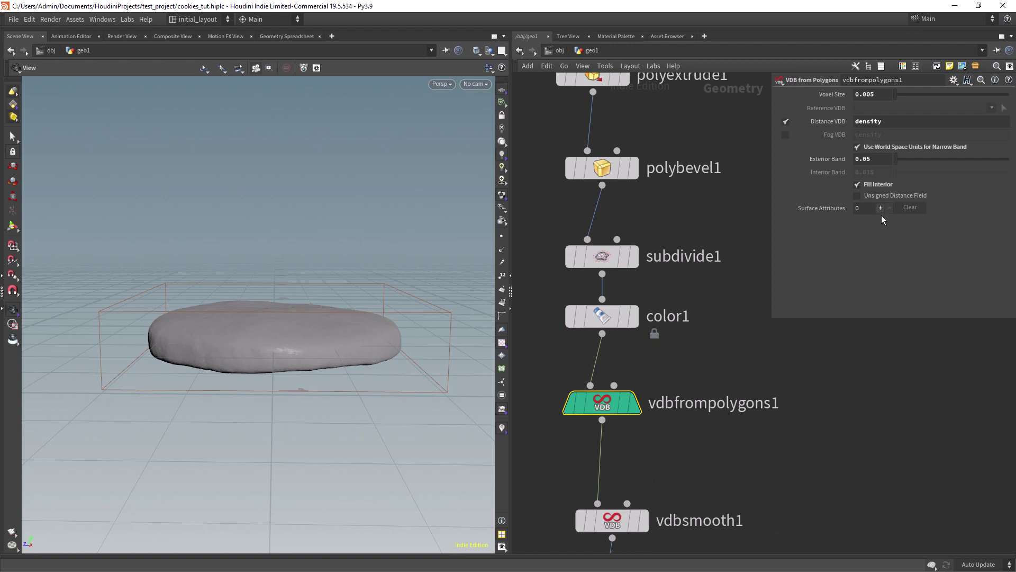
{"action": "left_click", "coordinate": [997, 222]}
{"action": "left_click", "coordinate": [906, 249]}
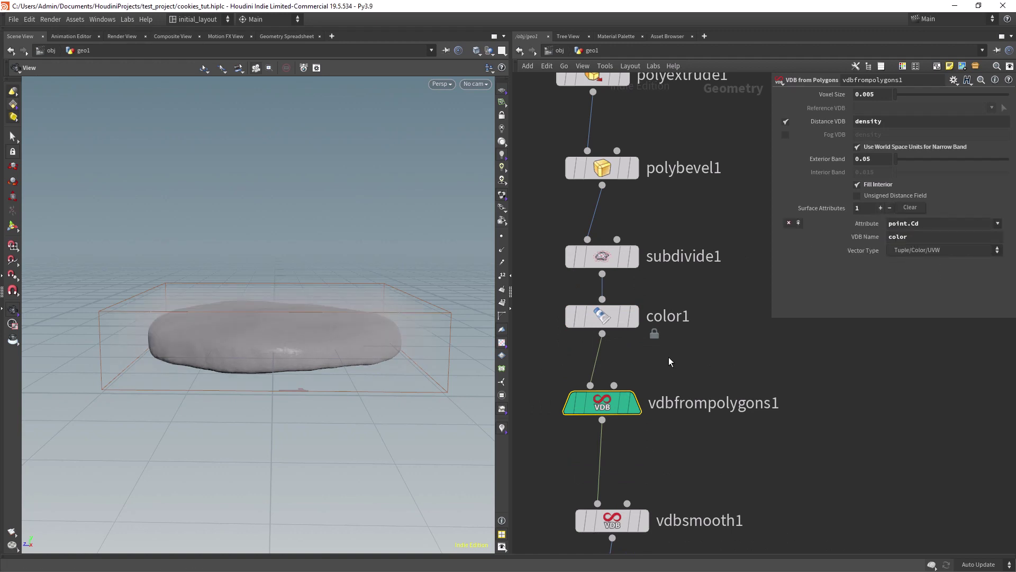
{"action": "middle_click_drag", "start_coordinate": [668, 368], "coordinate": [666, 314]}
{"action": "middle_click_drag", "start_coordinate": [670, 386], "coordinate": [668, 340]}
{"action": "left_click", "coordinate": [640, 364]}
{"action": "key", "text": "Tab"}
{"action": "type", "text": "vis"}
{"action": "key", "text": "Return"}
{"action": "left_click", "coordinate": [639, 364]}
{"action": "left_click", "coordinate": [991, 94]}
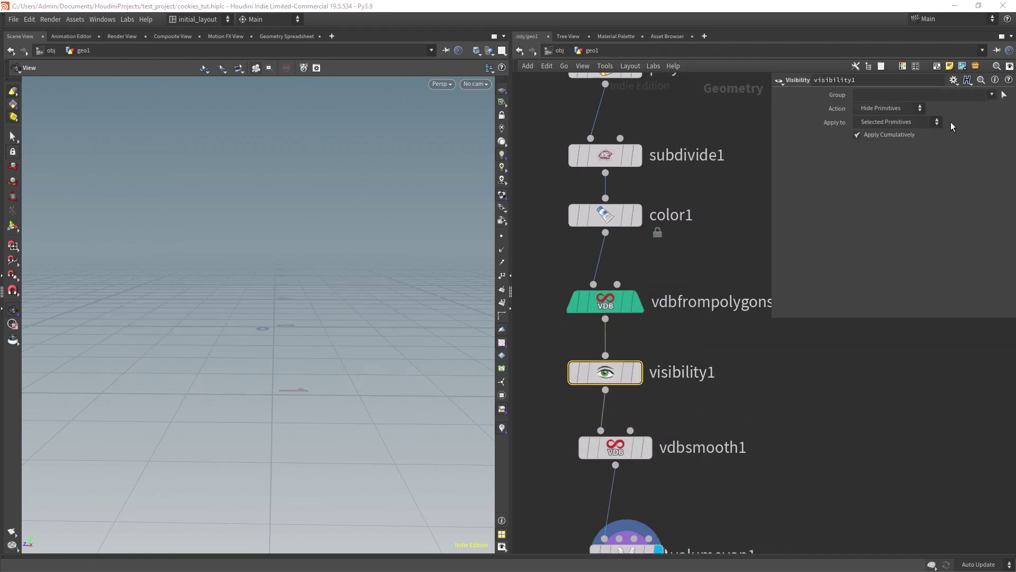
{"action": "left_click", "coordinate": [934, 131]}
{"action": "mouse_move", "coordinate": [573, 334]}
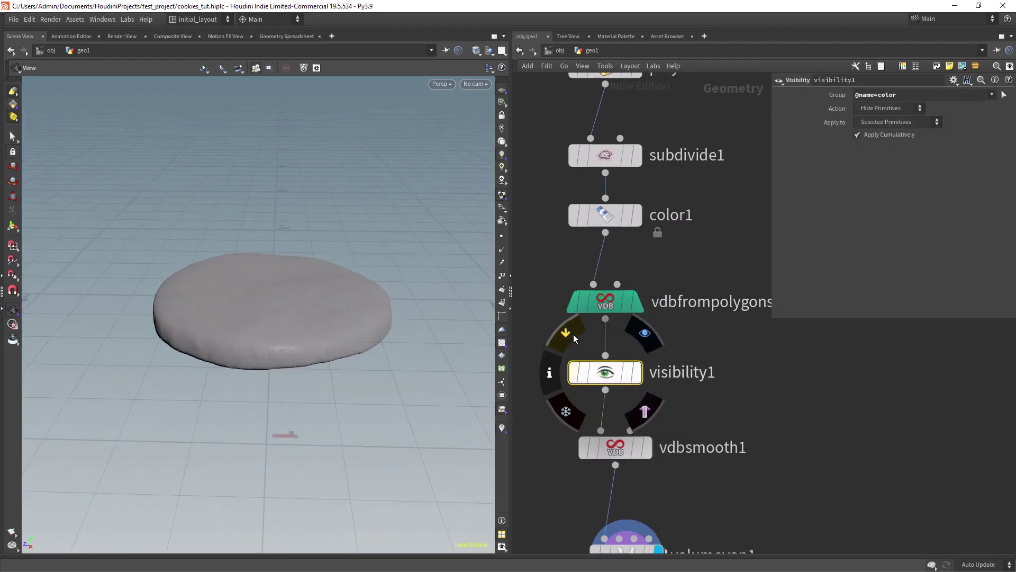
Add a Convert VDB node after volumevop1, set it to convert to Polygons and display it.
{"action": "scroll", "coordinate": [697, 389], "scroll_direction": "down", "scroll_amount": 5}
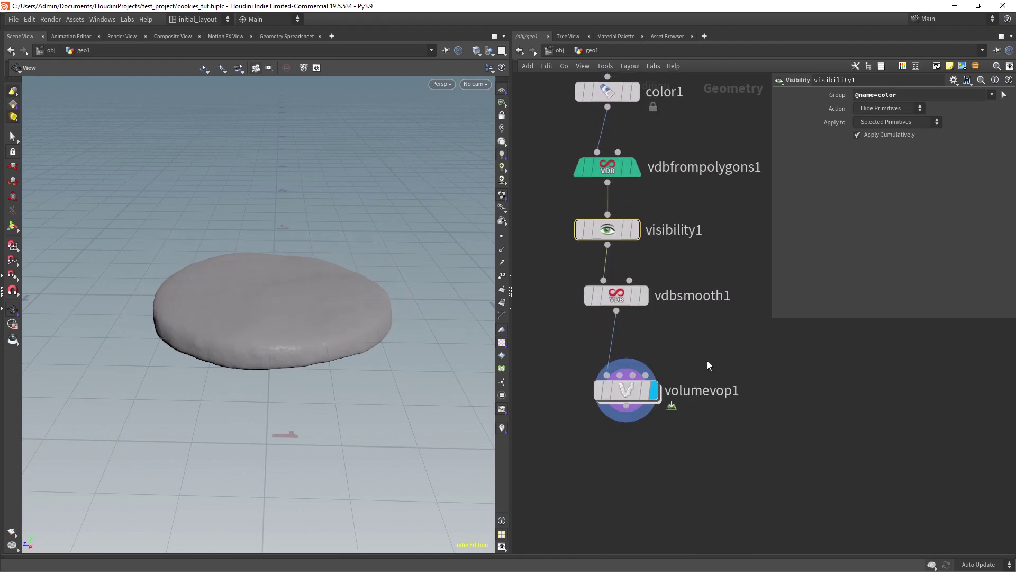
{"action": "middle_click_drag", "start_coordinate": [704, 349], "coordinate": [701, 323]}
{"action": "key", "text": "Tab"}
{"action": "type", "text": "conv"}
{"action": "key", "text": "Down"}
{"action": "key", "text": "Down"}
{"action": "key", "text": "Down"}
{"action": "key", "text": "Return"}
{"action": "left_click", "coordinate": [632, 438]}
{"action": "left_click", "coordinate": [886, 108]}
{"action": "left_click", "coordinate": [885, 146]}
{"action": "left_click_drag", "start_coordinate": [619, 370], "coordinate": [618, 422]}
{"action": "scroll", "coordinate": [690, 386], "scroll_direction": "down", "scroll_amount": 2}
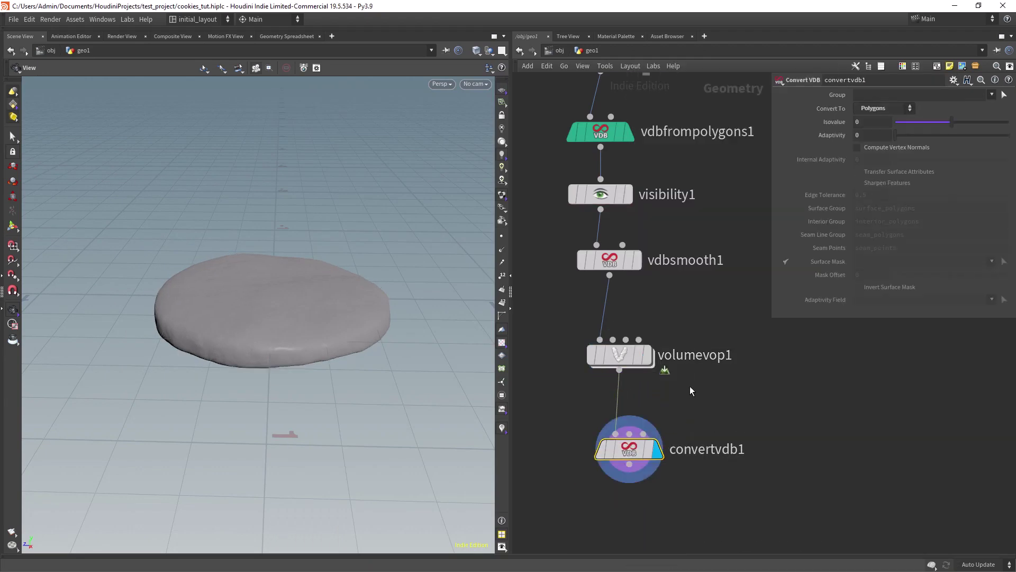
Add an Attribute from Volume node fed by convertvdb1 and volumevop1, and set its volume to color.
{"action": "key", "text": "Tab"}
{"action": "type", "text": "atfv"}
{"action": "key", "text": "Return"}
{"action": "left_click", "coordinate": [634, 492]}
{"action": "left_click_drag", "start_coordinate": [623, 415], "coordinate": [615, 333]}
{"action": "left_click_drag", "start_coordinate": [633, 491], "coordinate": [672, 486]}
{"action": "left_click", "coordinate": [663, 487]}
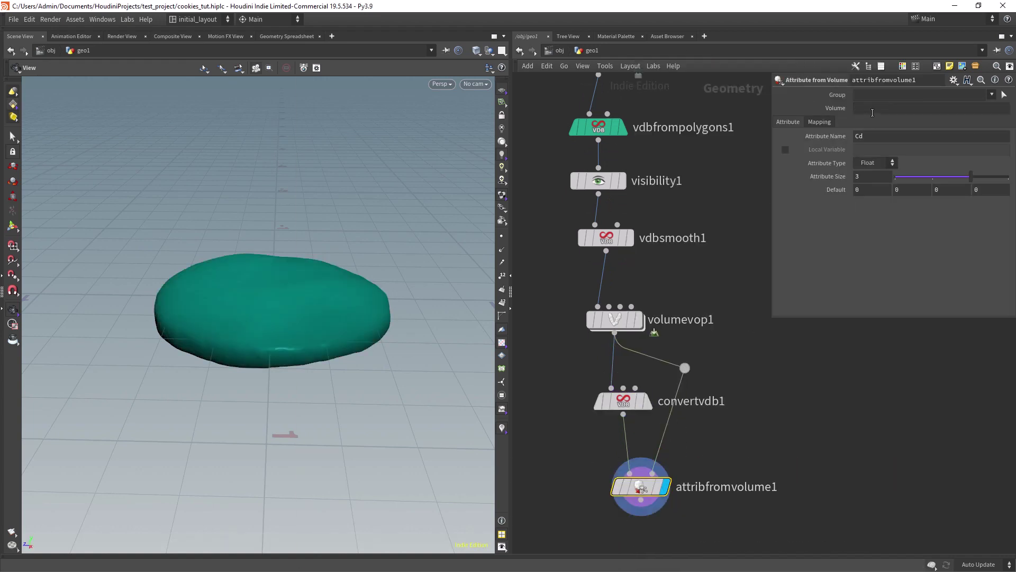
{"action": "type", "text": "color"}
{"action": "key", "text": "Return"}
Tighten the Volume VOP's ramp by moving its white point to about 0.29 and its black point slightly inward.
{"action": "left_click_drag", "start_coordinate": [317, 313], "coordinate": [297, 291]}
{"action": "right_click_drag", "start_coordinate": [297, 290], "coordinate": [404, 288]}
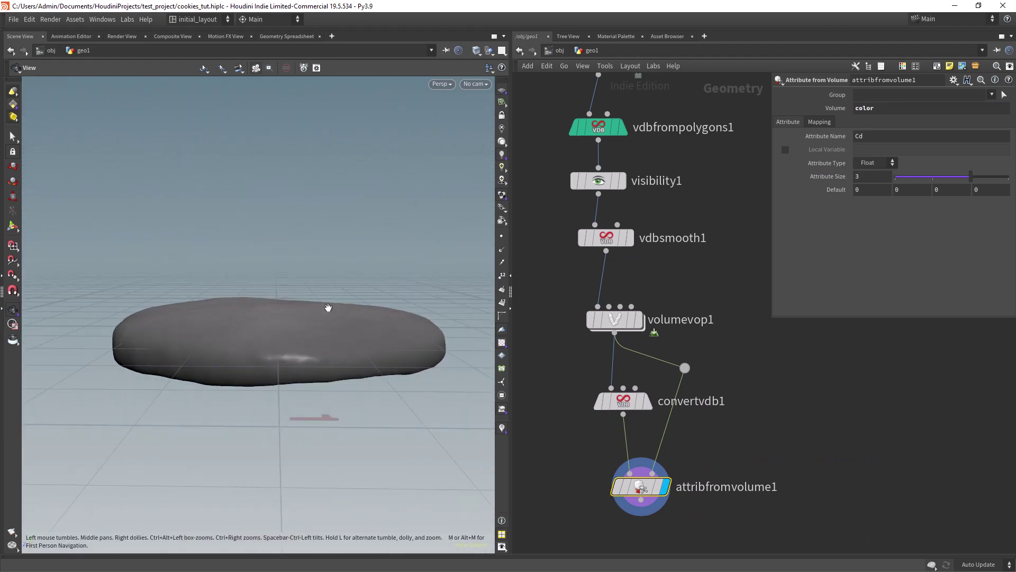
{"action": "left_click", "coordinate": [615, 319]}
{"action": "left_click_drag", "start_coordinate": [816, 239], "coordinate": [854, 241]}
{"action": "left_click_drag", "start_coordinate": [1004, 239], "coordinate": [859, 238]}
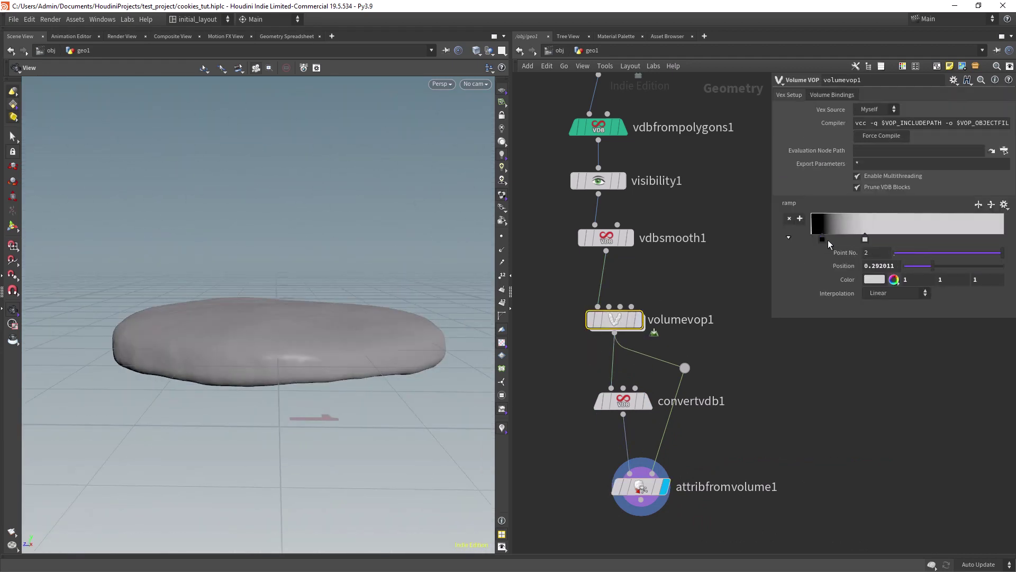
{"action": "left_click_drag", "start_coordinate": [318, 423], "coordinate": [305, 373]}
Enter the Volume VOP again and spread its nodes apart to make room around the ramp and Add node.
{"action": "double_click", "coordinate": [616, 320]}
{"action": "middle_click_drag", "start_coordinate": [723, 271], "coordinate": [649, 331]}
{"action": "scroll", "coordinate": [649, 330], "scroll_direction": "up", "scroll_amount": 1}
{"action": "right_click_drag", "start_coordinate": [650, 330], "coordinate": [656, 344]}
{"action": "left_click_drag", "start_coordinate": [644, 274], "coordinate": [685, 233]}
{"action": "left_click_drag", "start_coordinate": [530, 304], "coordinate": [576, 261]}
{"action": "right_click_drag", "start_coordinate": [623, 294], "coordinate": [630, 328]}
{"action": "left_click_drag", "start_coordinate": [547, 258], "coordinate": [545, 254]}
{"action": "right_click_drag", "start_coordinate": [722, 288], "coordinate": [710, 249]}
{"action": "left_click_drag", "start_coordinate": [639, 338], "coordinate": [704, 325]}
{"action": "right_click_drag", "start_coordinate": [657, 297], "coordinate": [651, 372]}
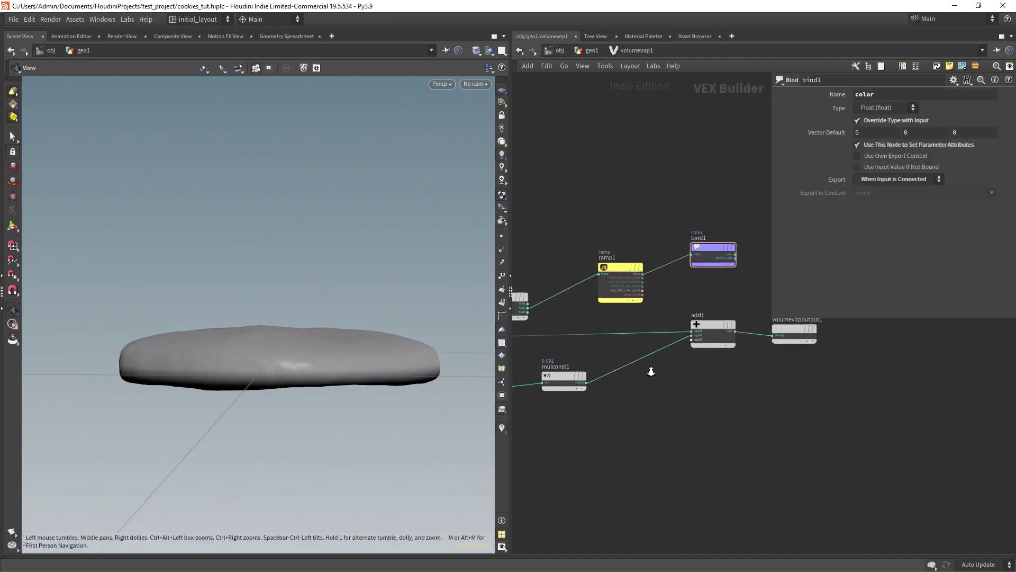
Insert a Multiply node between mulconst1 and add1, and connect the ramp output to its second input.
{"action": "left_click", "coordinate": [681, 382]}
{"action": "middle_click_drag", "start_coordinate": [712, 371], "coordinate": [684, 399]}
{"action": "left_click_drag", "start_coordinate": [798, 353], "coordinate": [942, 358]}
{"action": "left_click_drag", "start_coordinate": [711, 349], "coordinate": [845, 346]}
{"action": "left_click_drag", "start_coordinate": [628, 389], "coordinate": [655, 402]}
{"action": "right_click_drag", "start_coordinate": [630, 318], "coordinate": [635, 350]}
{"action": "left_click_drag", "start_coordinate": [606, 287], "coordinate": [654, 447]}
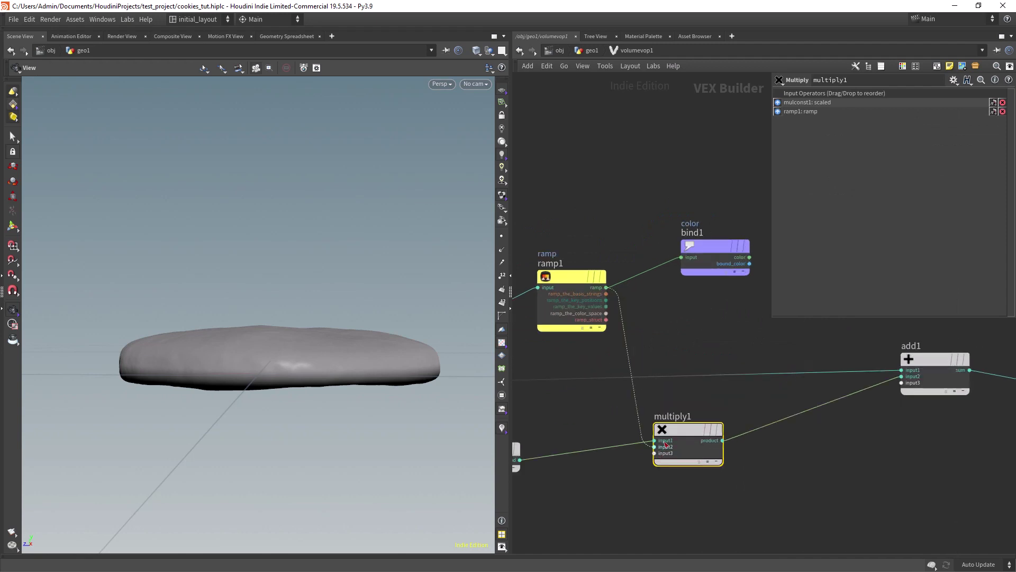
Disconnect the ramp from the color Bind node and check the cookie's underside and top.
{"action": "left_click", "coordinate": [643, 273]}
{"action": "left_click_drag", "start_coordinate": [296, 403], "coordinate": [333, 381]}
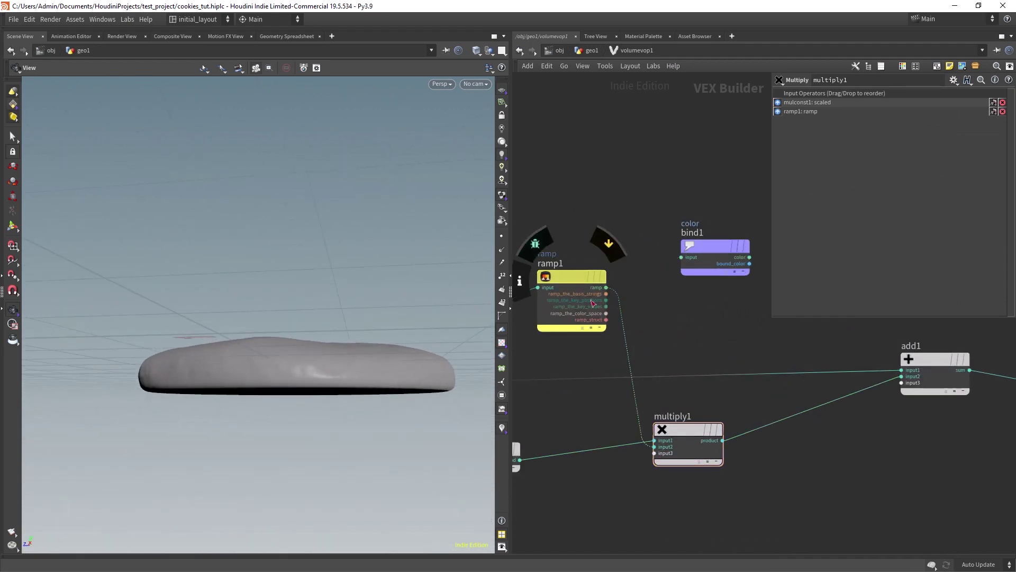
{"action": "left_click_drag", "start_coordinate": [342, 296], "coordinate": [325, 338]}
{"action": "left_click_drag", "start_coordinate": [325, 338], "coordinate": [327, 344]}
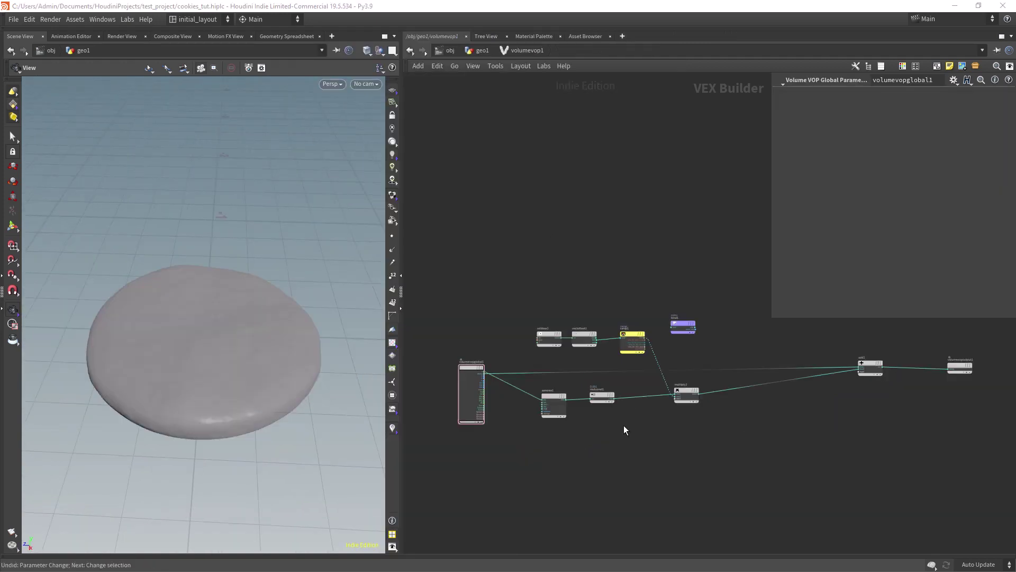
Add a Unified Noise - Static node below the existing noise and feed the global position into its pos input.
{"action": "scroll", "coordinate": [647, 433], "scroll_direction": "up", "scroll_amount": 5}
{"action": "middle_click_drag", "start_coordinate": [646, 432], "coordinate": [604, 448]}
{"action": "scroll", "coordinate": [661, 427], "scroll_direction": "down", "scroll_amount": 3}
{"action": "middle_click_drag", "start_coordinate": [827, 400], "coordinate": [777, 393]}
{"action": "key", "text": "Tab"}
{"action": "type", "text": "unfi"}
{"action": "key", "text": "BackSpace"}
{"action": "key", "text": "BackSpace"}
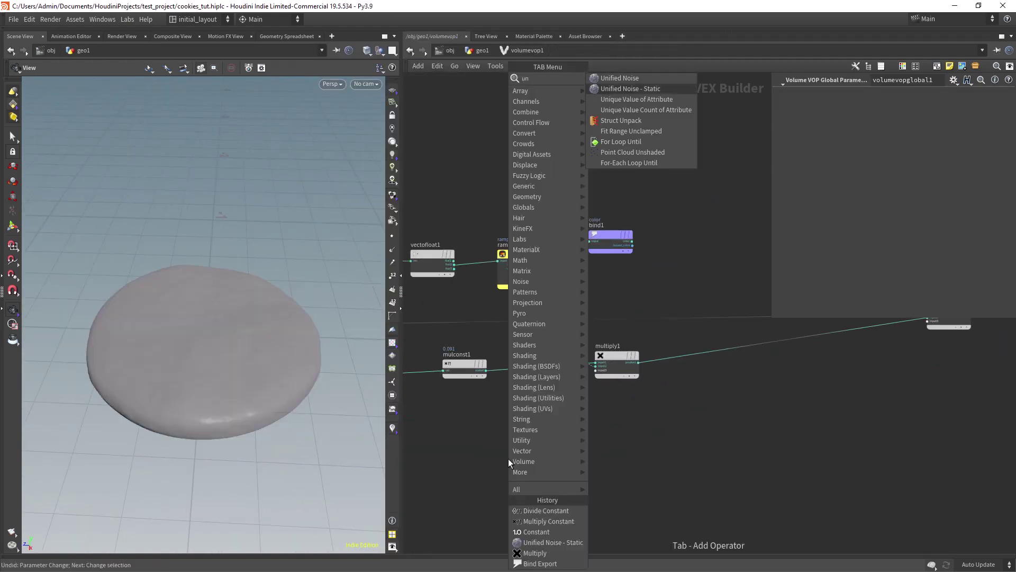
{"action": "key", "text": "Down"}
{"action": "key", "text": "Return"}
{"action": "left_click", "coordinate": [509, 459]}
{"action": "middle_click_drag", "start_coordinate": [449, 428], "coordinate": [702, 389]}
Add a Constant node of type 4 Floats (vector4) with the default value 1, 1, 1, 1.
{"action": "scroll", "coordinate": [527, 349], "scroll_direction": "up", "scroll_amount": 4}
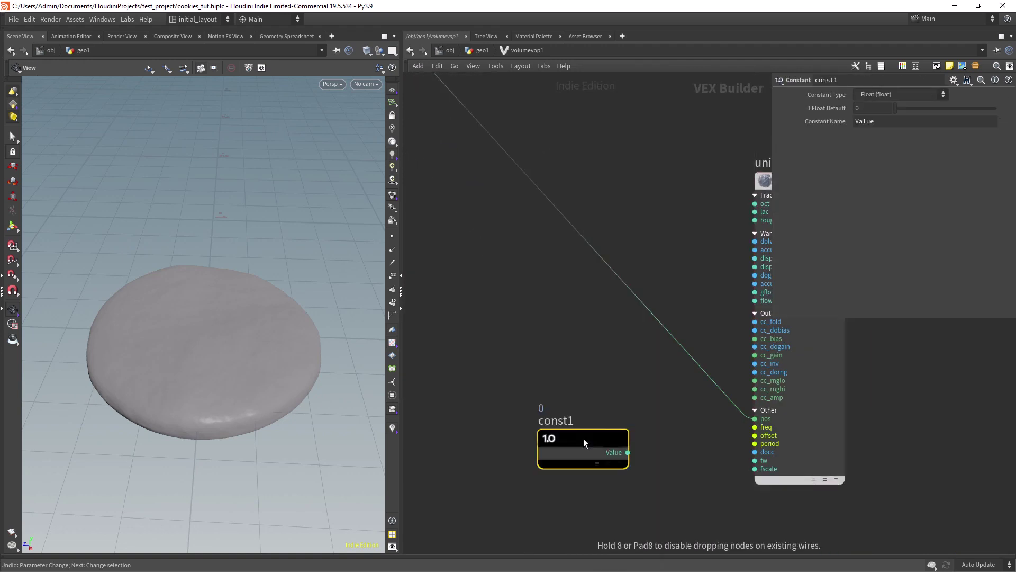
{"action": "left_click", "coordinate": [899, 94]}
{"action": "left_click", "coordinate": [892, 222]}
{"action": "left_click", "coordinate": [944, 108]}
{"action": "type", "text": "1"}
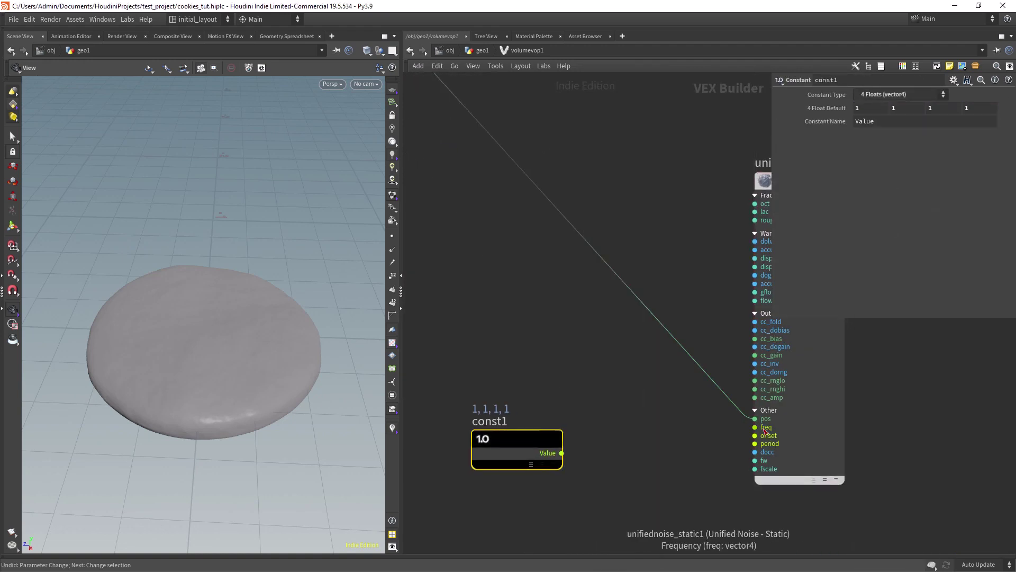
Route the constant through a Divide Constant into the Unified Noise frequency, and the noise through a Multiply Constant into add1.
{"action": "key", "text": "Tab"}
{"action": "type", "text": "divide"}
{"action": "key", "text": "Return"}
{"action": "scroll", "coordinate": [648, 409], "scroll_direction": "down", "scroll_amount": 5}
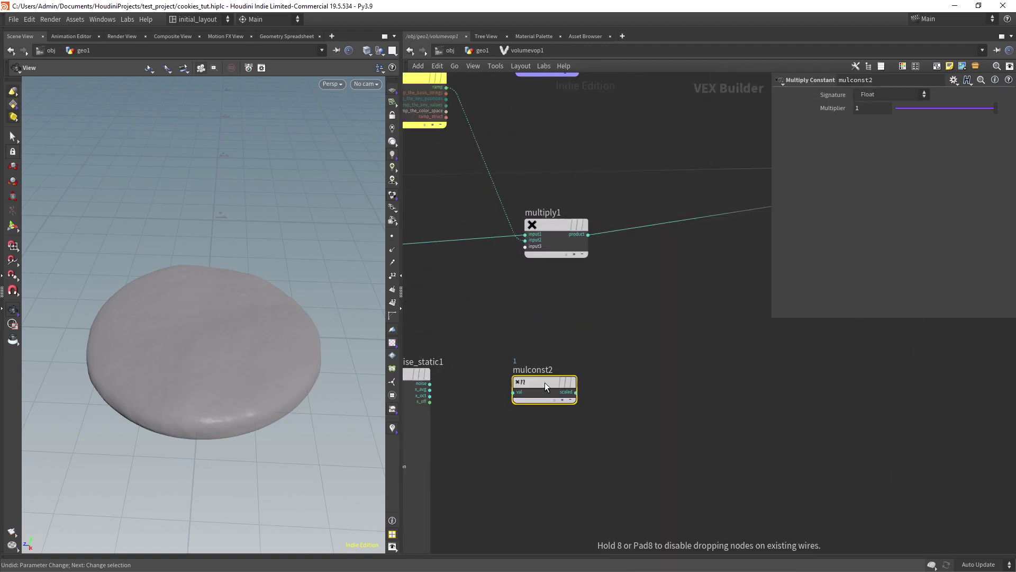
{"action": "left_click_drag", "start_coordinate": [619, 369], "coordinate": [662, 332]}
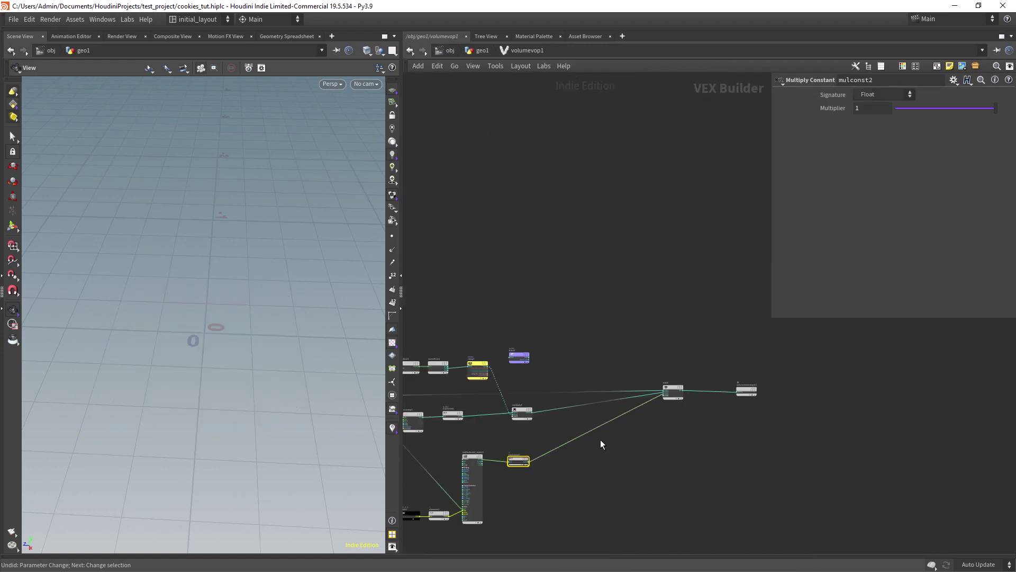
Set the Unified Noise type to Worley Cellular F2-F1 and the Multiply Constant after it to 0.048.
{"action": "scroll", "coordinate": [692, 322], "scroll_direction": "up", "scroll_amount": 3}
{"action": "left_click", "coordinate": [888, 193]}
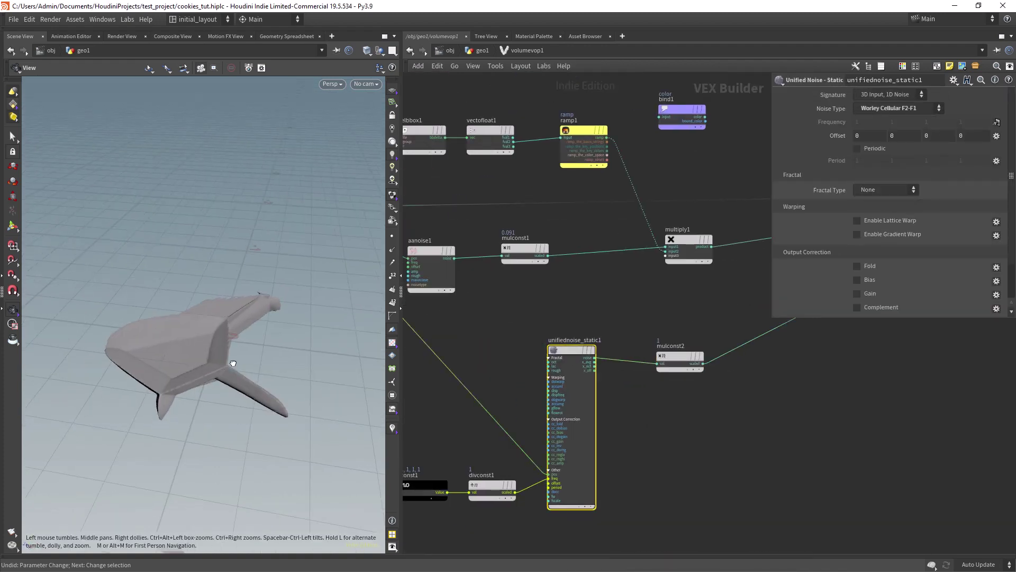
{"action": "left_click", "coordinate": [601, 365]}
{"action": "left_click_drag", "start_coordinate": [945, 108], "coordinate": [902, 109]}
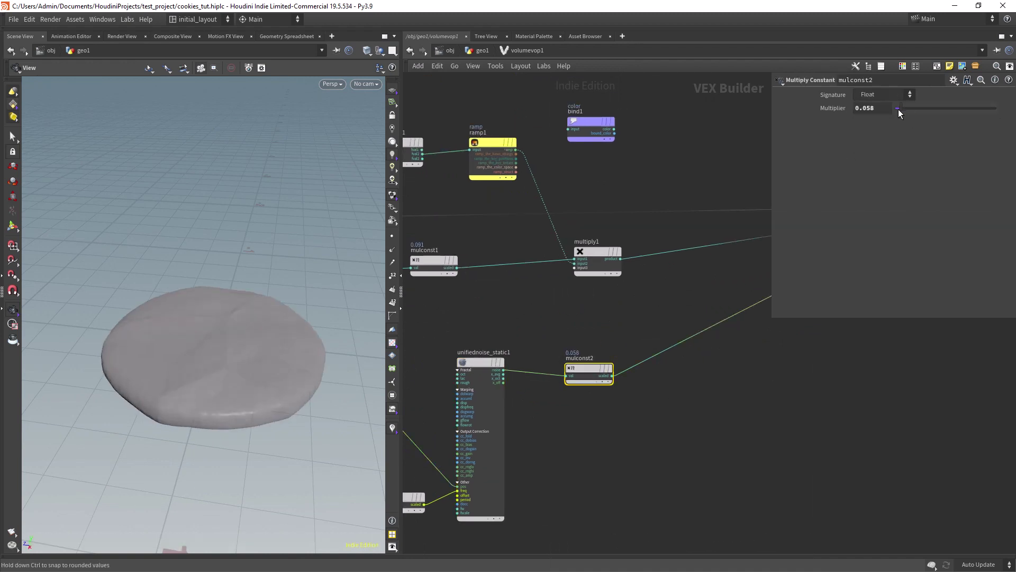
{"action": "middle_click_drag", "start_coordinate": [877, 111], "coordinate": [878, 116]}
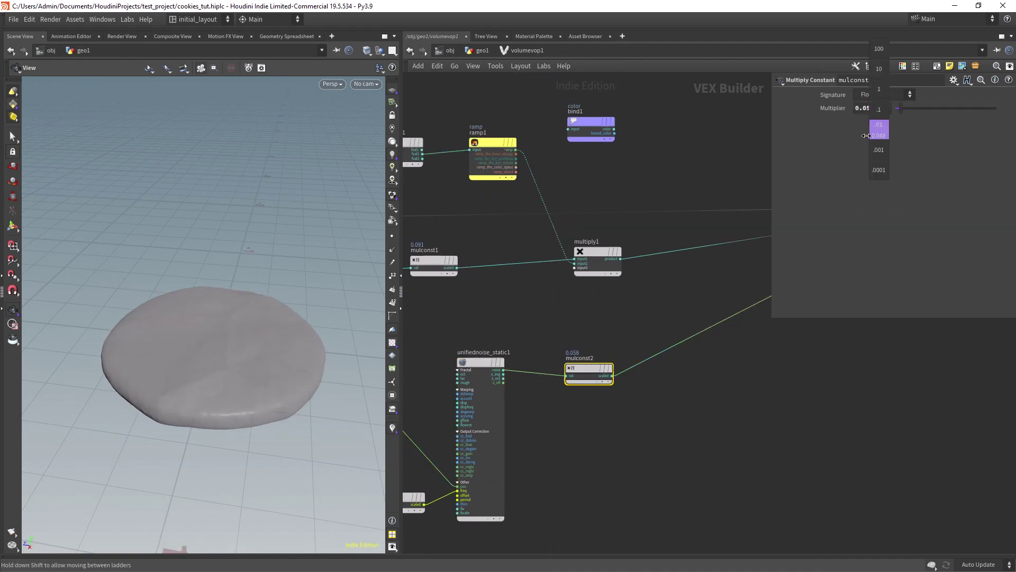
{"action": "middle_click_drag", "start_coordinate": [592, 335], "coordinate": [673, 312]}
{"action": "scroll", "coordinate": [641, 320], "scroll_direction": "up", "scroll_amount": 2}
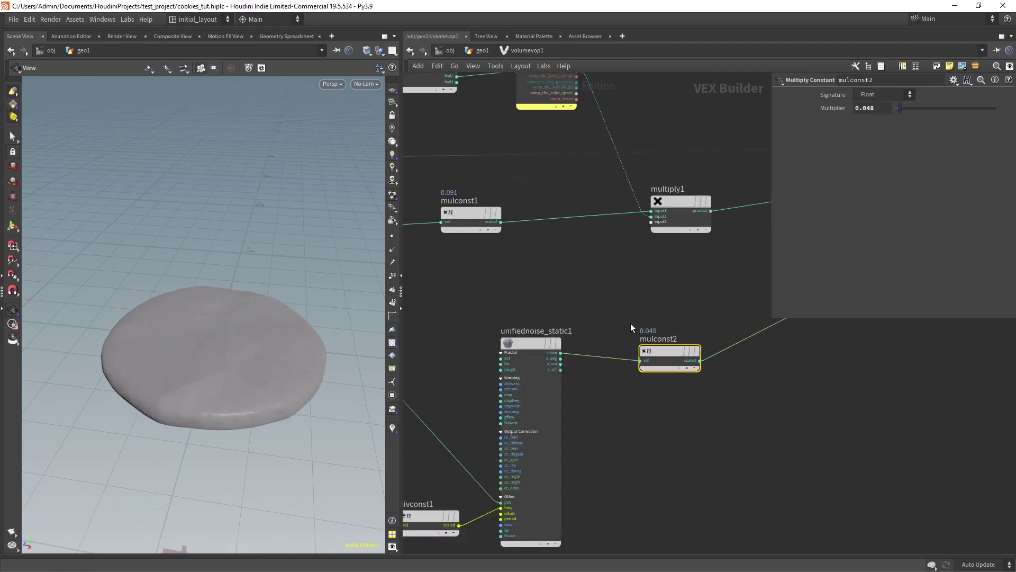
Move mulconst2 farther from the Unified Noise node and enable the noise's Complement option.
{"action": "left_click_drag", "start_coordinate": [668, 352], "coordinate": [740, 332]}
{"action": "left_click", "coordinate": [531, 344]}
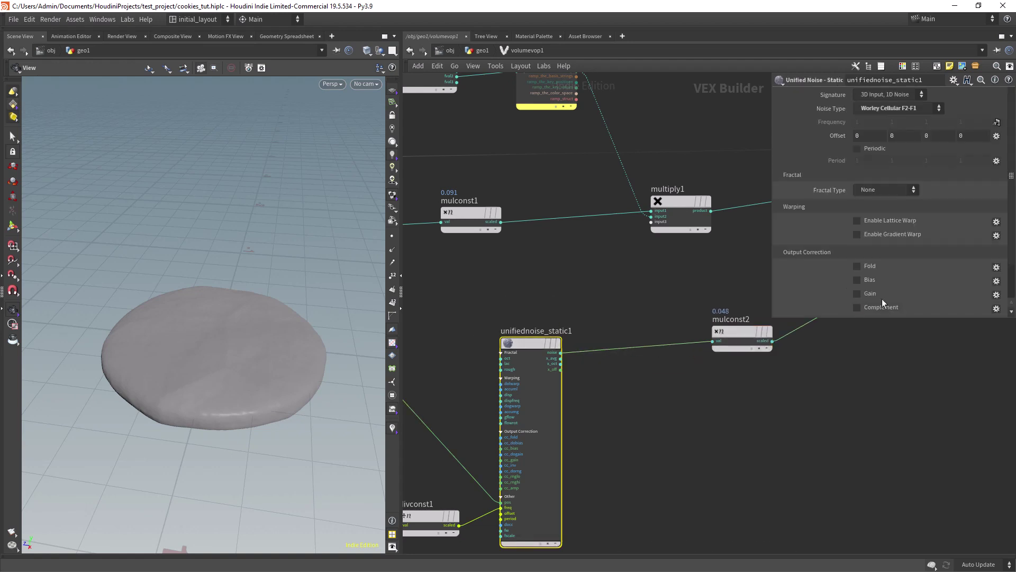
{"action": "left_click", "coordinate": [878, 306]}
{"action": "left_click_drag", "start_coordinate": [220, 372], "coordinate": [239, 346]}
Insert a Fit Range node between the Unified Noise and mulconst2, and set its Source Min to 0.879.
{"action": "key", "text": "Tab"}
{"action": "type", "text": "fit"}
{"action": "key", "text": "Return"}
{"action": "left_click", "coordinate": [632, 402]}
{"action": "left_click_drag", "start_coordinate": [632, 402], "coordinate": [654, 349]}
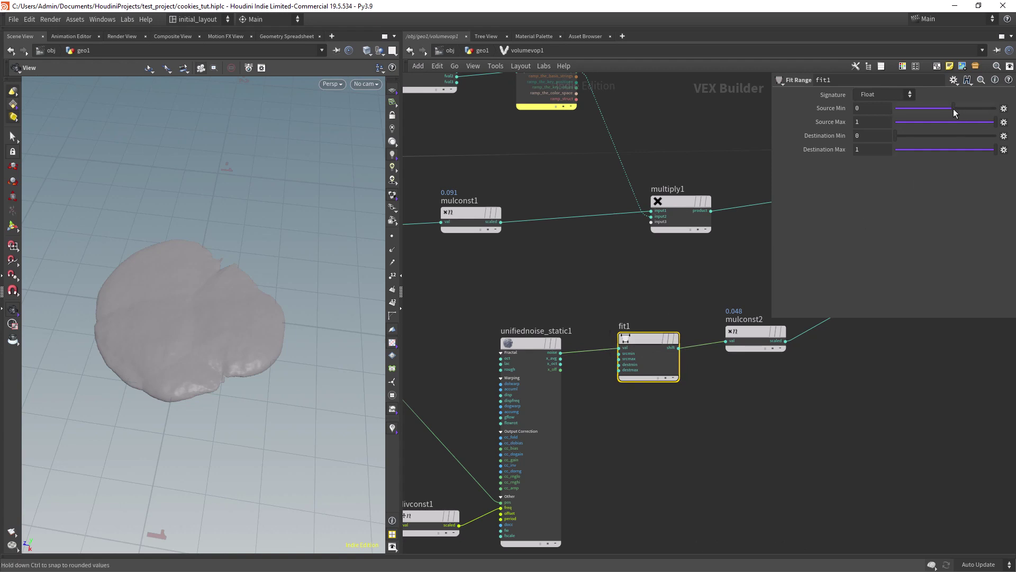
{"action": "left_click_drag", "start_coordinate": [953, 110], "coordinate": [983, 109]}
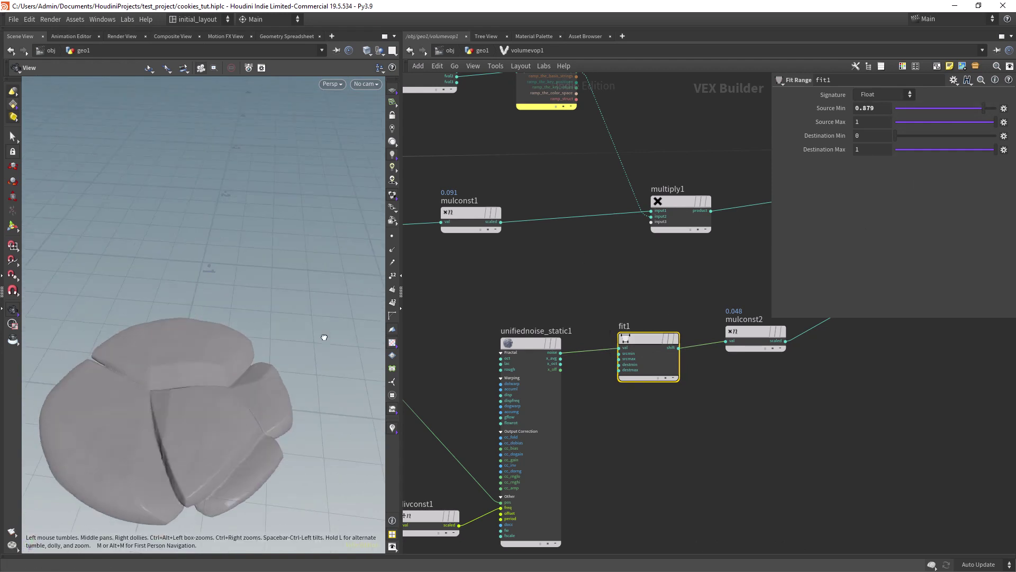
{"action": "left_click_drag", "start_coordinate": [317, 351], "coordinate": [304, 280]}
Set the Divide Constant feeding the Unified Noise frequency to 0.5.
{"action": "left_click", "coordinate": [531, 344]}
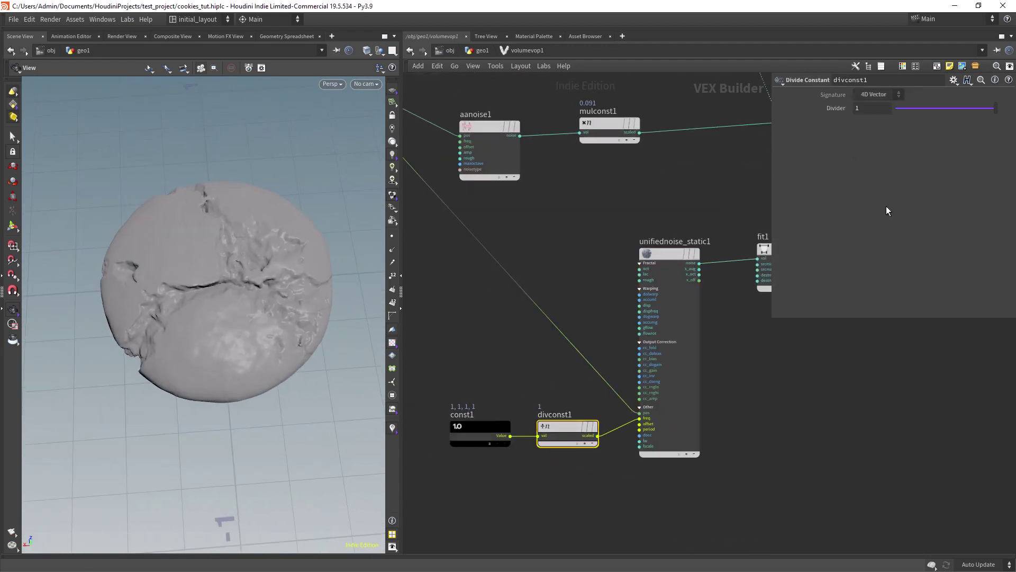
{"action": "left_click_drag", "start_coordinate": [961, 109], "coordinate": [946, 108]}
{"action": "left_click_drag", "start_coordinate": [270, 305], "coordinate": [316, 316]}
{"action": "left_click", "coordinate": [913, 111]}
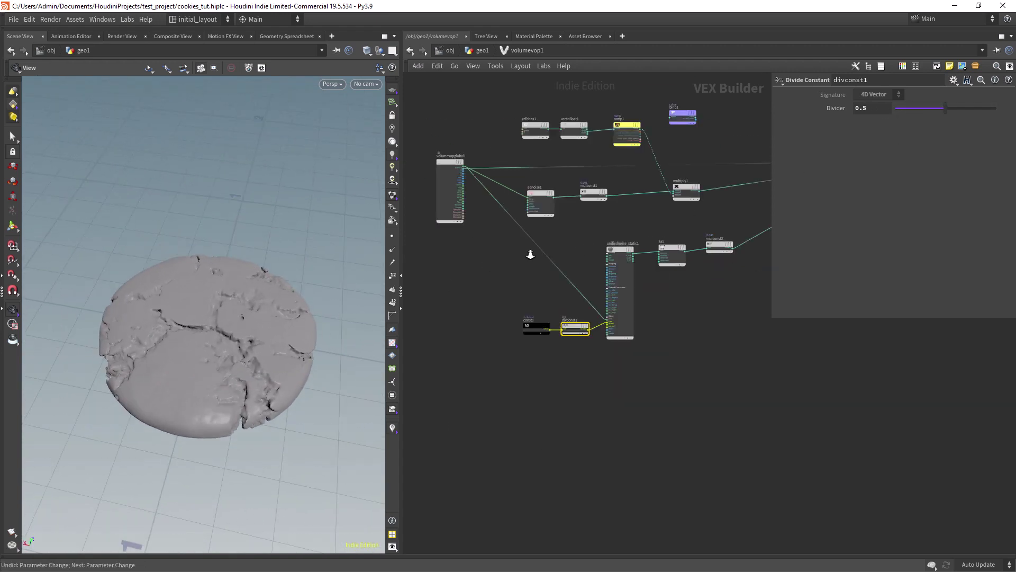
{"action": "scroll", "coordinate": [610, 292], "scroll_direction": "up", "scroll_amount": 2}
{"action": "scroll", "coordinate": [610, 294], "scroll_direction": "down", "scroll_amount": 2}
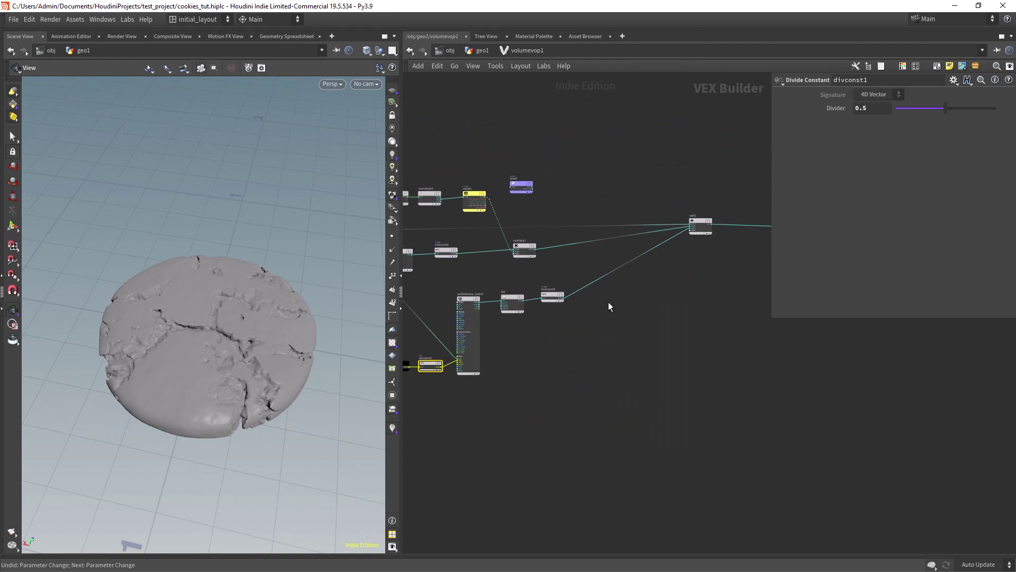
Add an orange Switch node between multiply1 and add1, with its Out Of Bounds Behavior set to Output Zero.
{"action": "scroll", "coordinate": [608, 302], "scroll_direction": "up", "scroll_amount": 4}
{"action": "key", "text": "Tab"}
{"action": "type", "text": "swi"}
{"action": "key", "text": "Return"}
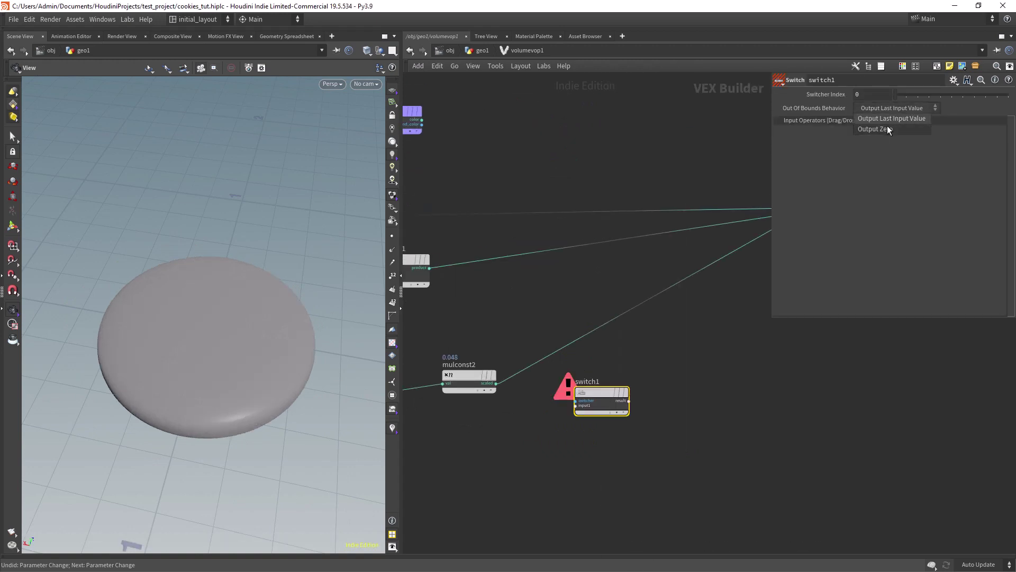
{"action": "left_click", "coordinate": [531, 290]}
{"action": "middle_click_drag", "start_coordinate": [488, 304], "coordinate": [440, 346]}
{"action": "key", "text": "c"}
{"action": "left_click", "coordinate": [966, 505]}
{"action": "key", "text": "c"}
Duplicate the Switch onto the mulconst2 branch and raise both Switcher Index values to bypass the noise branches.
{"action": "left_click_drag", "start_coordinate": [521, 300], "coordinate": [598, 408], "text": "alt"}
{"action": "left_click_drag", "start_coordinate": [447, 426], "coordinate": [521, 364]}
{"action": "left_click_drag", "start_coordinate": [895, 95], "coordinate": [906, 94]}
{"action": "left_click_drag", "start_coordinate": [256, 368], "coordinate": [242, 410]}
{"action": "left_click", "coordinate": [524, 365]}
{"action": "left_click", "coordinate": [524, 297]}
{"action": "mouse_move", "coordinate": [906, 94]}
{"action": "left_mouse_down"}
{"action": "mouse_move", "coordinate": [897, 94]}
{"action": "mouse_move", "coordinate": [906, 94]}
{"action": "left_mouse_up"}
Save the scene.
{"action": "scroll", "coordinate": [637, 429], "scroll_direction": "down", "scroll_amount": 4}
{"action": "scroll", "coordinate": [699, 346], "scroll_direction": "down", "scroll_amount": 1}
{"action": "middle_click_drag", "start_coordinate": [550, 524], "coordinate": [605, 448]}
{"action": "key", "text": "ctrl+s"}
Duplicate the six-node Unified Noise branch below itself, connect its Switch to add1 and set that Switcher Index to 0.
{"action": "scroll", "coordinate": [611, 379], "scroll_direction": "up", "scroll_amount": 1}
{"action": "left_click_drag", "start_coordinate": [738, 426], "coordinate": [422, 286]}
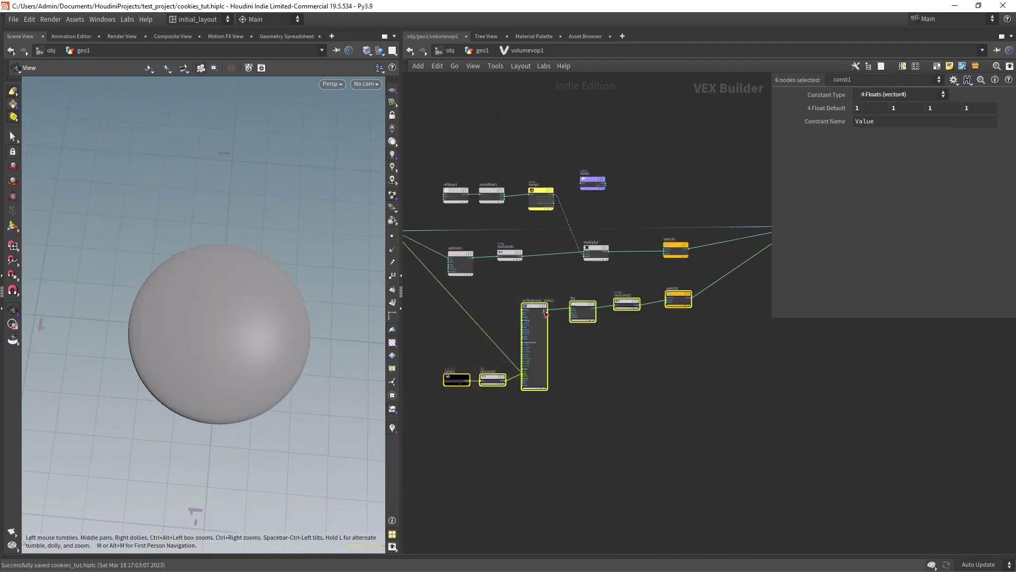
{"action": "left_click_drag", "start_coordinate": [540, 307], "coordinate": [540, 412], "text": "alt"}
{"action": "scroll", "coordinate": [603, 342], "scroll_direction": "up", "scroll_amount": 2}
{"action": "middle_click_drag", "start_coordinate": [677, 363], "coordinate": [539, 337]}
{"action": "left_click", "coordinate": [603, 343]}
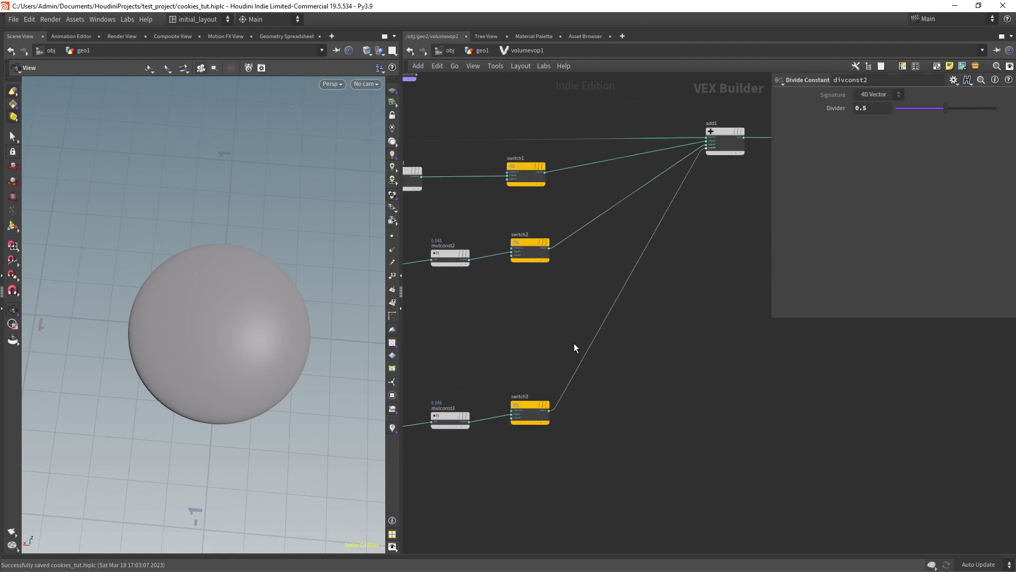
{"action": "left_click", "coordinate": [535, 405]}
{"action": "left_click_drag", "start_coordinate": [906, 95], "coordinate": [898, 95]}
Tune the duplicated noise branch: raise fit2's Source Min, set mulconst3's Multiplier to 0.003 and divconst2's Divider to 0.4.
{"action": "middle_click_drag", "start_coordinate": [432, 358], "coordinate": [705, 285]}
{"action": "middle_click_drag", "start_coordinate": [517, 387], "coordinate": [520, 370]}
{"action": "scroll", "coordinate": [633, 316], "scroll_direction": "up", "scroll_amount": 2}
{"action": "middle_click_drag", "start_coordinate": [633, 316], "coordinate": [586, 323]}
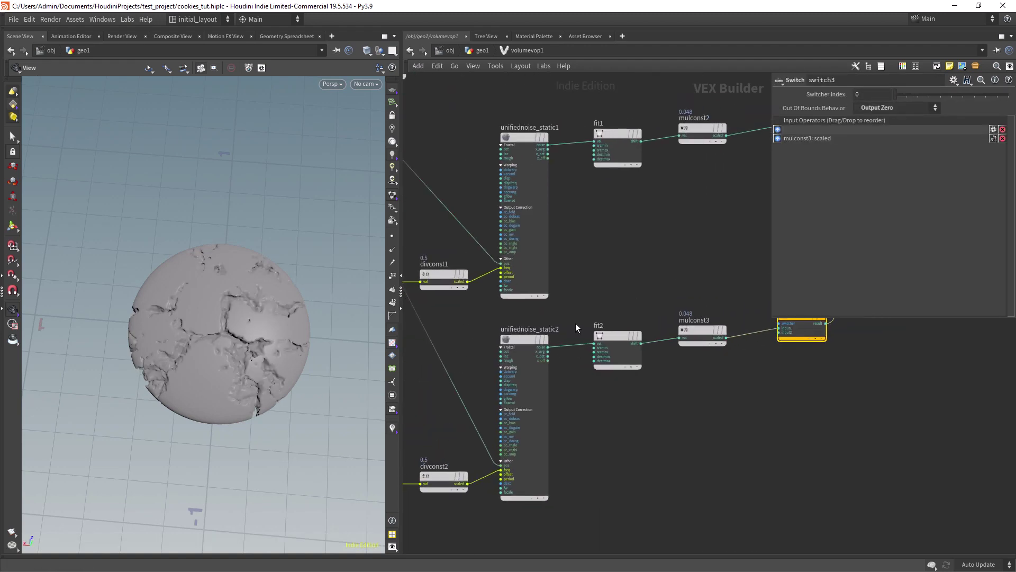
{"action": "scroll", "coordinate": [572, 318], "scroll_direction": "up", "scroll_amount": 2}
{"action": "left_click", "coordinate": [613, 338]}
{"action": "left_click_drag", "start_coordinate": [943, 108], "coordinate": [993, 112]}
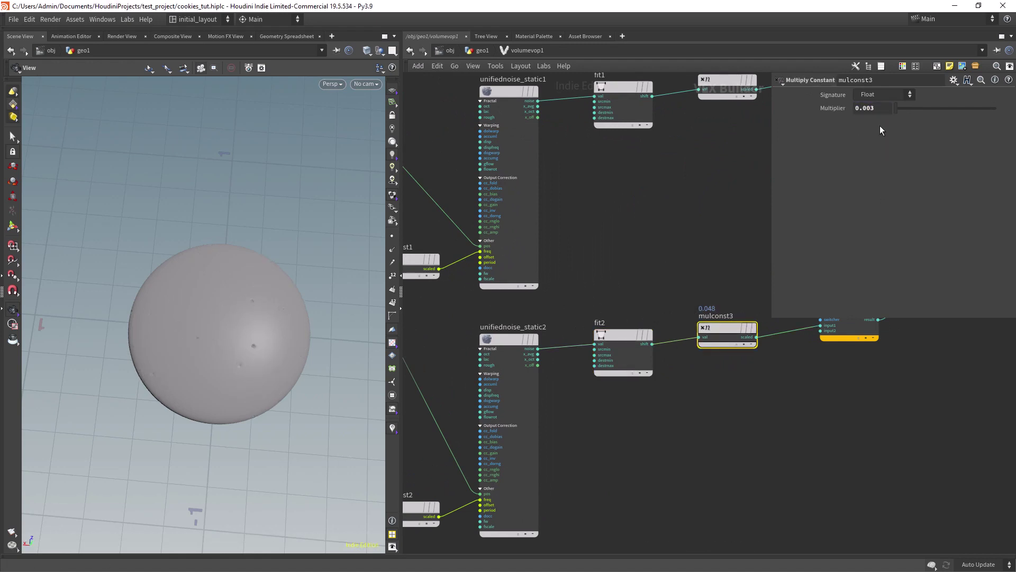
{"action": "scroll", "coordinate": [306, 363], "scroll_direction": "up", "scroll_amount": 3}
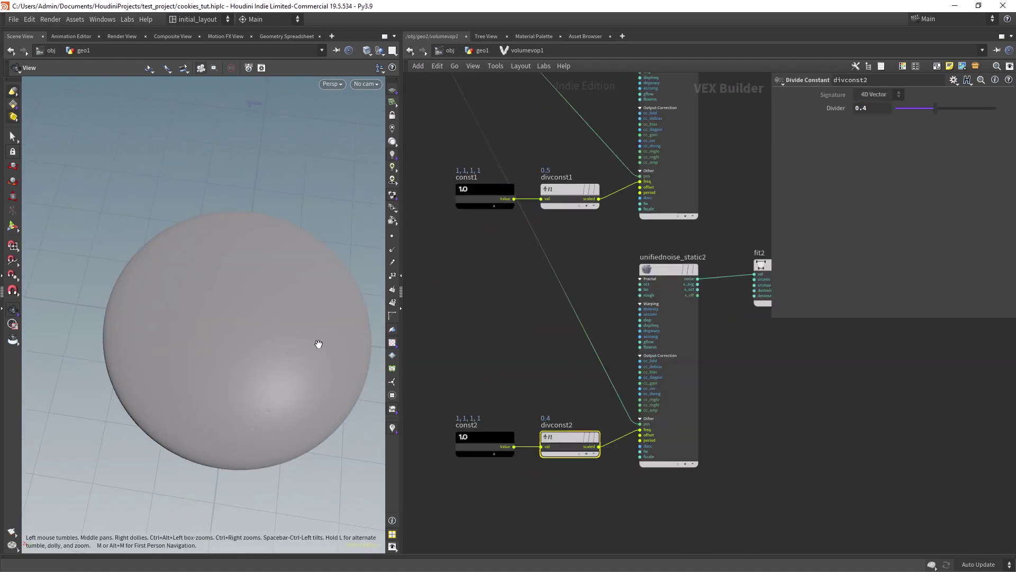
Add a Turbulent Noise node beside the second Unified Noise branch and connect the volume position P to its pos input.
{"action": "scroll", "coordinate": [318, 345], "scroll_direction": "down", "scroll_amount": 3}
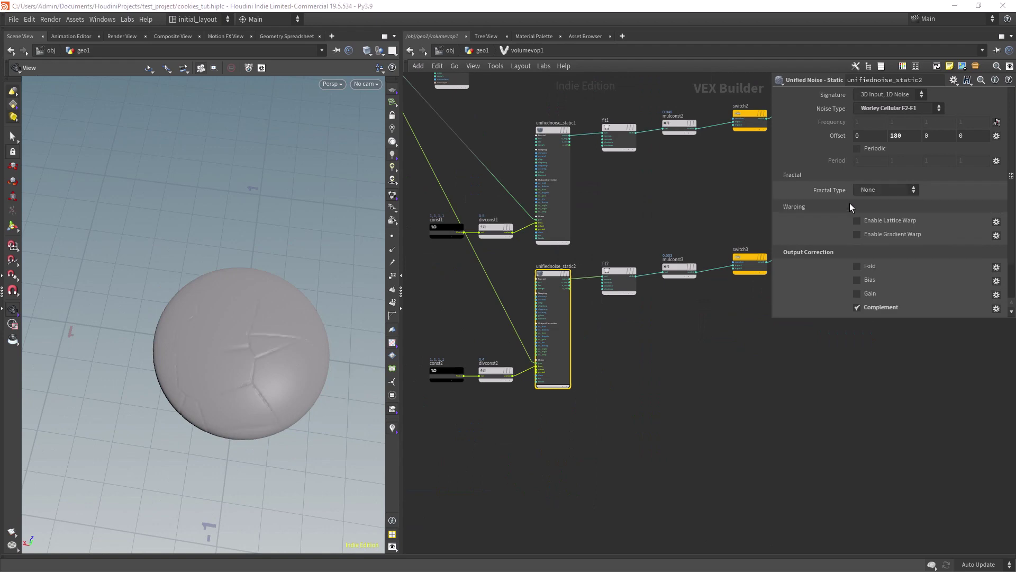
{"action": "scroll", "coordinate": [279, 382], "scroll_direction": "up", "scroll_amount": 3}
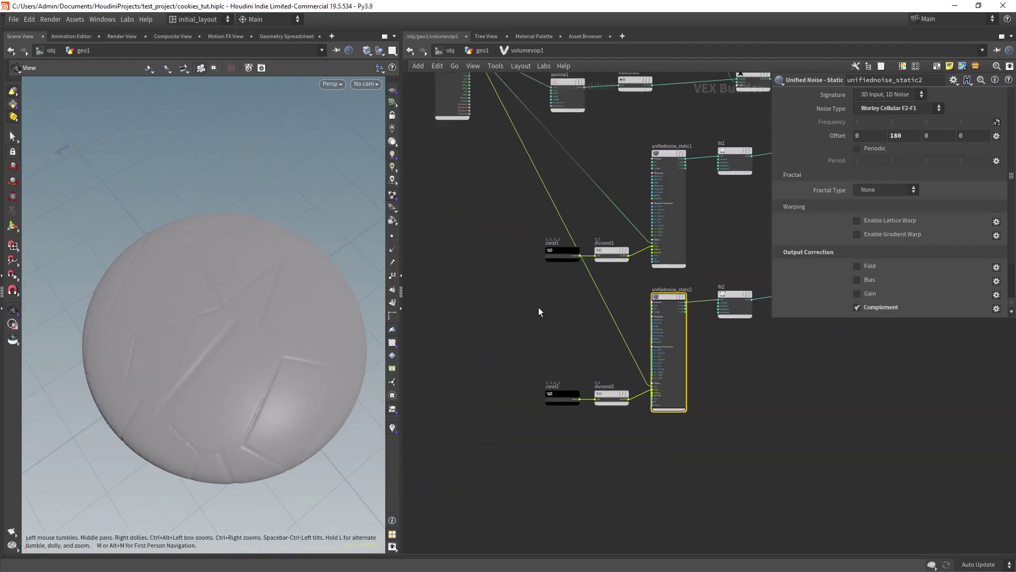
{"action": "scroll", "coordinate": [563, 330], "scroll_direction": "up", "scroll_amount": 1}
{"action": "key", "text": "Tab"}
{"action": "type", "text": "turb"}
{"action": "key", "text": "Return"}
{"action": "left_click", "coordinate": [499, 377]}
{"action": "middle_click_drag", "start_coordinate": [499, 370], "coordinate": [545, 507]}
{"action": "left_click", "coordinate": [458, 176]}
{"action": "middle_click_drag", "start_coordinate": [470, 491], "coordinate": [424, 318]}
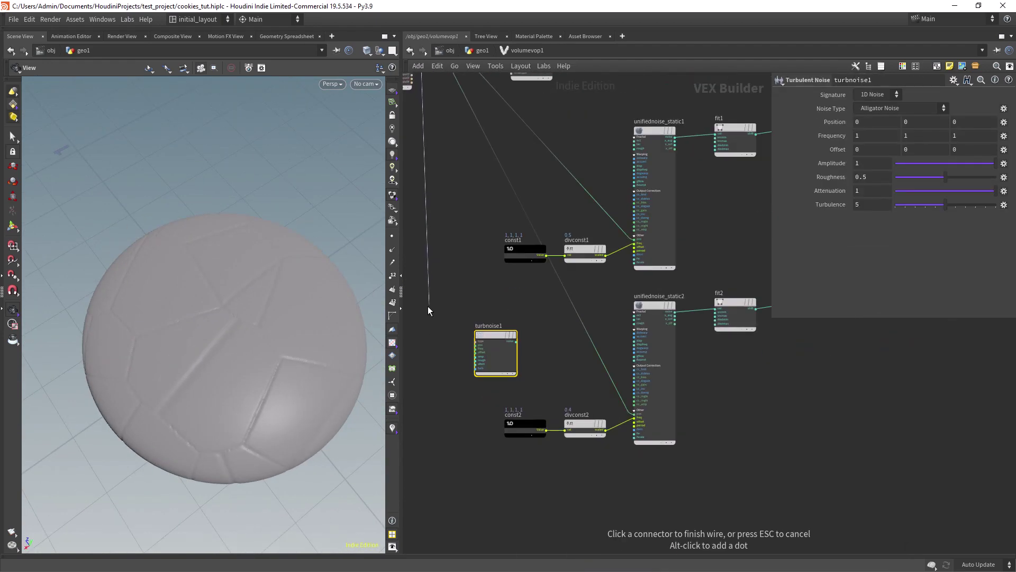
{"action": "scroll", "coordinate": [423, 322], "scroll_direction": "up", "scroll_amount": 3}
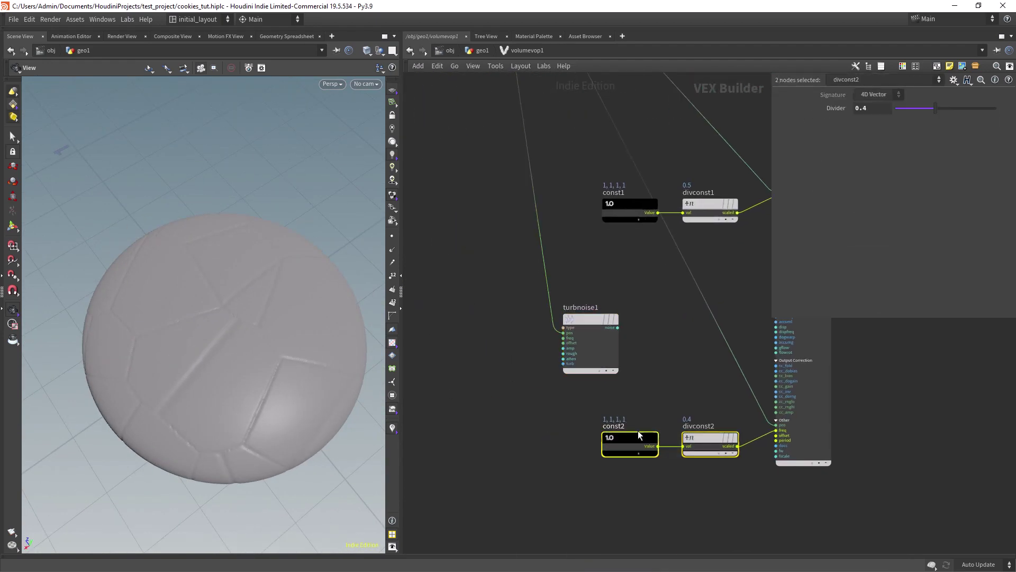
Duplicate const2 and divconst2, set the new constant's type to 3 Floats (vector) and connect the pair to turbnoise1's freq input.
{"action": "key", "text": "ctrl+c"}
{"action": "key", "text": "ctrl+v"}
{"action": "left_click", "coordinate": [900, 94]}
{"action": "left_click", "coordinate": [895, 172]}
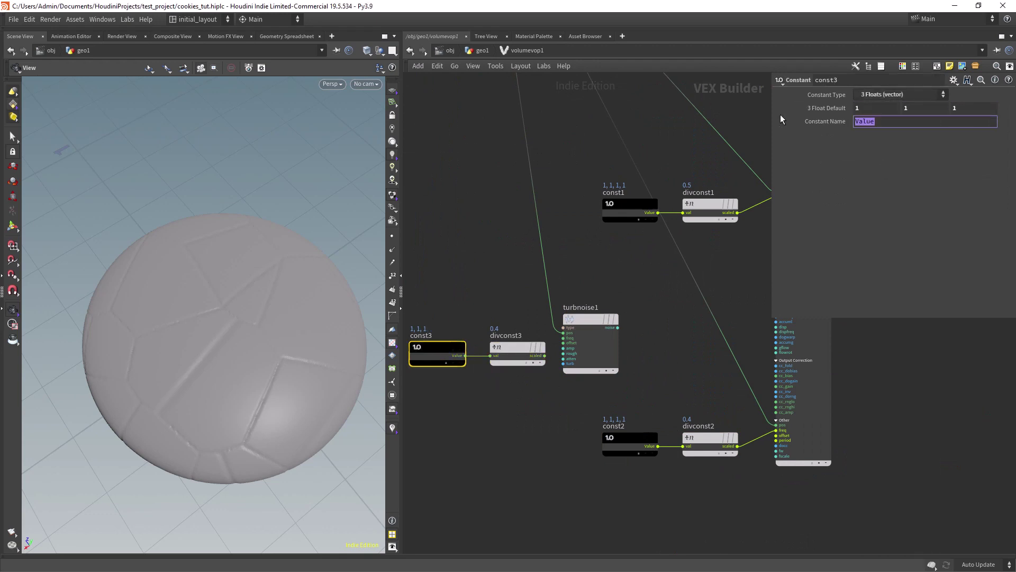
{"action": "left_click", "coordinate": [517, 346]}
{"action": "scroll", "coordinate": [550, 327], "scroll_direction": "up", "scroll_amount": 2}
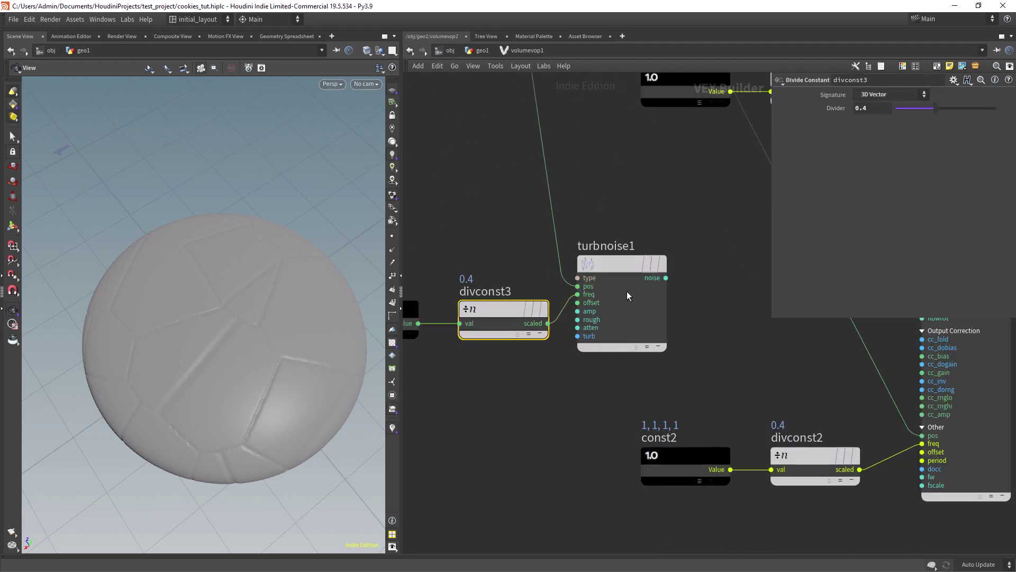
Insert an Add node between P and unifiednoise_static2's pos input and connect turbnoise1's noise output to its second input.
{"action": "scroll", "coordinate": [676, 287], "scroll_direction": "down", "scroll_amount": 3}
{"action": "middle_click_drag", "start_coordinate": [682, 305], "coordinate": [528, 374]}
{"action": "scroll", "coordinate": [575, 372], "scroll_direction": "up", "scroll_amount": 1}
{"action": "right_click", "coordinate": [626, 323]}
{"action": "type", "text": "add"}
{"action": "key", "text": "Return"}
{"action": "left_click", "coordinate": [626, 329]}
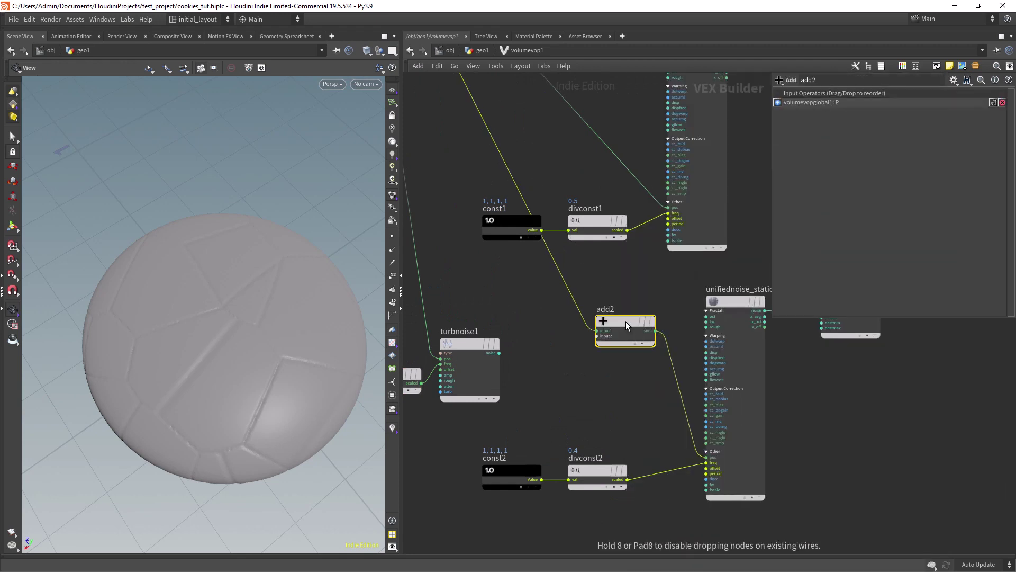
{"action": "left_click", "coordinate": [598, 337]}
Set divconst3's Divider to 0.247 and check the distorted cracks on the cookie surface.
{"action": "mouse_move", "coordinate": [288, 394]}
{"action": "left_mouse_down"}
{"action": "mouse_move", "coordinate": [268, 366]}
{"action": "mouse_move", "coordinate": [275, 387]}
{"action": "left_mouse_up"}
{"action": "middle_click_drag", "start_coordinate": [444, 374], "coordinate": [548, 356]}
{"action": "left_click", "coordinate": [492, 358]}
{"action": "left_click_drag", "start_coordinate": [934, 109], "coordinate": [919, 113]}
{"action": "left_click_drag", "start_coordinate": [238, 410], "coordinate": [241, 357]}
{"action": "scroll", "coordinate": [241, 357], "scroll_direction": "up", "scroll_amount": 2}
{"action": "scroll", "coordinate": [677, 353], "scroll_direction": "down", "scroll_amount": 2}
{"action": "middle_click_drag", "start_coordinate": [723, 364], "coordinate": [633, 381]}
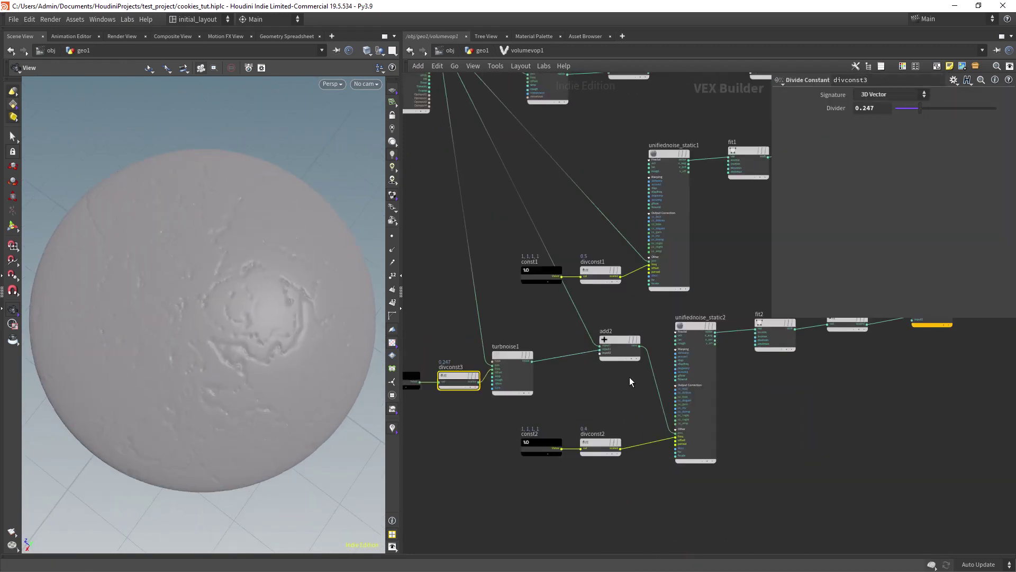
Try a Voxel Size of 0.003 on vdbfrompolygons1, set it to 0.005 and go back inside volumevop1.
{"action": "scroll", "coordinate": [633, 381], "scroll_direction": "down", "scroll_amount": 3}
{"action": "middle_click_drag", "start_coordinate": [756, 384], "coordinate": [627, 408]}
{"action": "scroll", "coordinate": [500, 425], "scroll_direction": "up", "scroll_amount": 2}
{"action": "middle_click_drag", "start_coordinate": [499, 425], "coordinate": [711, 407]}
{"action": "scroll", "coordinate": [566, 415], "scroll_direction": "up", "scroll_amount": 3}
{"action": "left_click", "coordinate": [481, 52]}
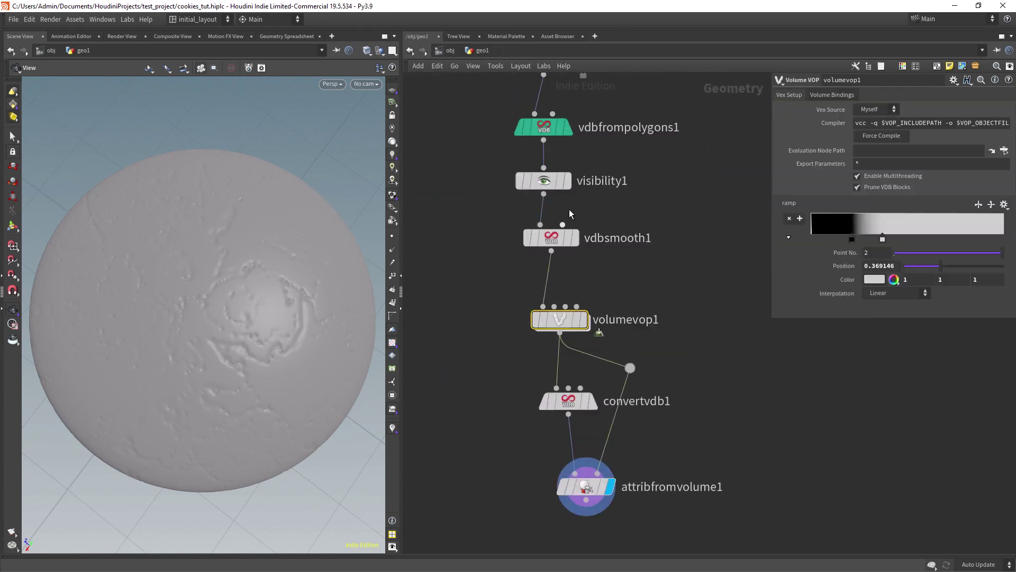
{"action": "left_click", "coordinate": [556, 130]}
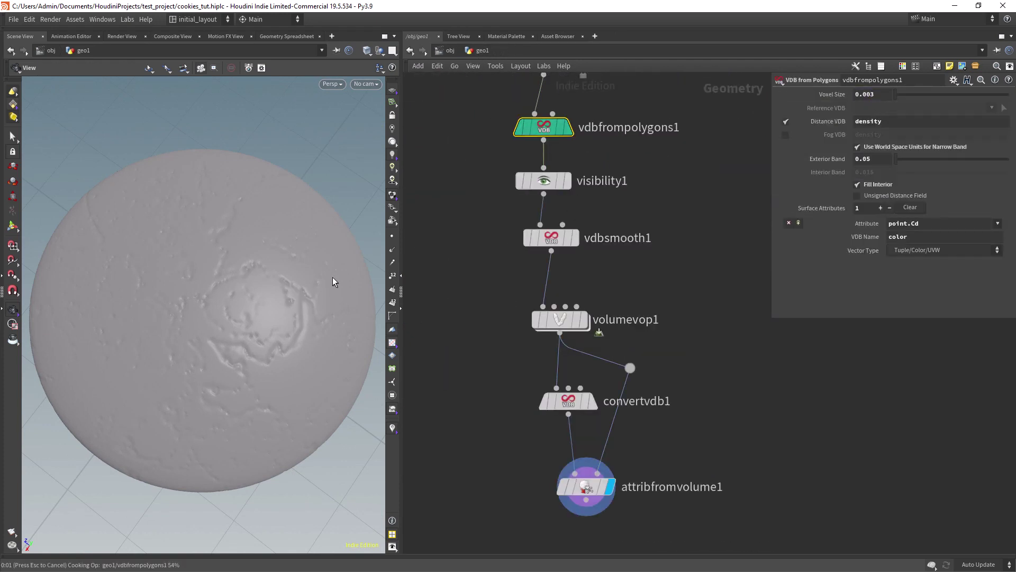
{"action": "key", "text": "Escape"}
{"action": "left_click_drag", "start_coordinate": [333, 281], "coordinate": [353, 328]}
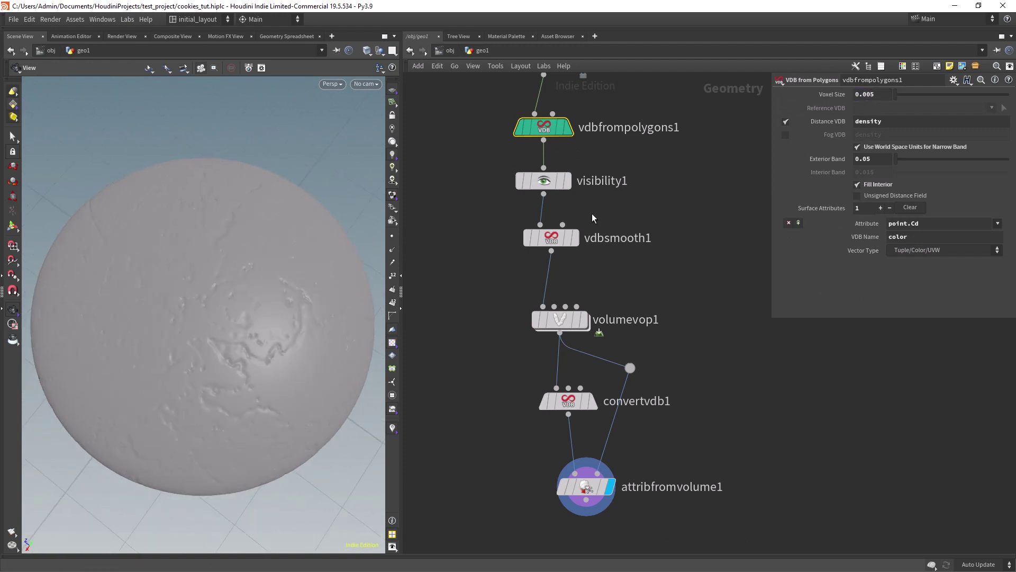
{"action": "double_click", "coordinate": [577, 318]}
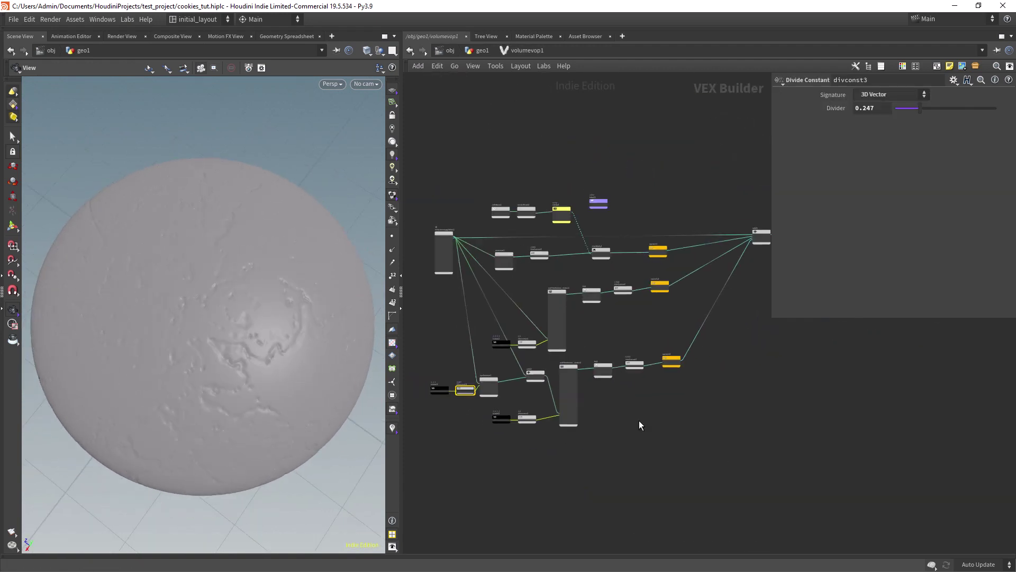
Set switch3's Switcher Index to 1 to bypass the distorted crack branch.
{"action": "scroll", "coordinate": [671, 364], "scroll_direction": "up", "scroll_amount": 3}
{"action": "middle_click_drag", "start_coordinate": [670, 364], "coordinate": [678, 285]}
{"action": "left_click", "coordinate": [678, 284]}
{"action": "scroll", "coordinate": [550, 500], "scroll_direction": "down", "scroll_amount": 2}
Add a Unified Noise - Static node below the existing noise branches and connect P to its pos input.
{"action": "middle_click_drag", "start_coordinate": [551, 500], "coordinate": [586, 413]}
{"action": "key", "text": "Tab"}
{"action": "type", "text": "sta"}
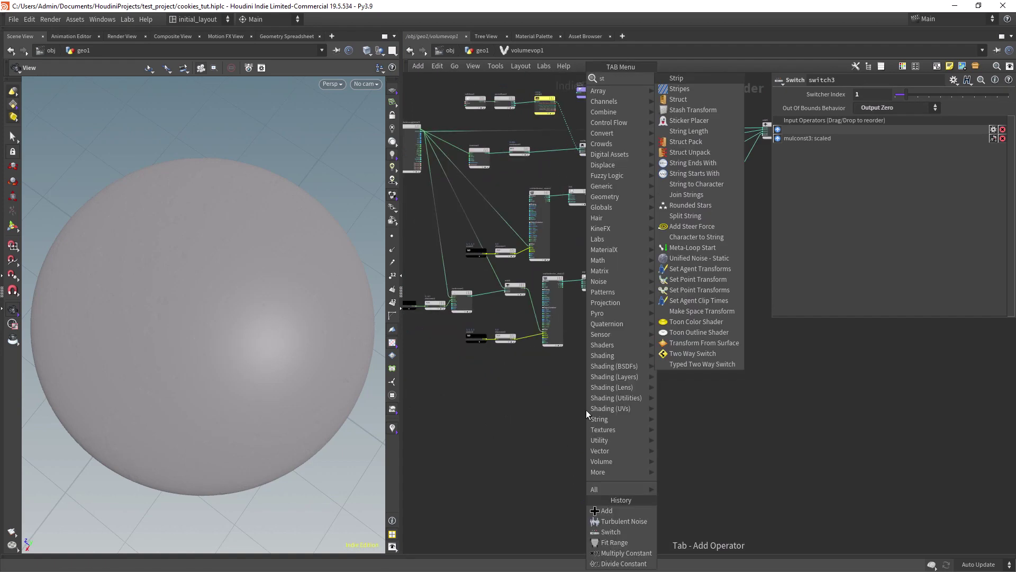
{"action": "key", "text": "Return"}
{"action": "left_click", "coordinate": [586, 413]}
{"action": "scroll", "coordinate": [587, 413], "scroll_direction": "up", "scroll_amount": 3}
{"action": "middle_click_drag", "start_coordinate": [598, 365], "coordinate": [512, 254]}
{"action": "left_click", "coordinate": [602, 439]}
{"action": "scroll", "coordinate": [603, 450], "scroll_direction": "down", "scroll_amount": 2}
{"action": "scroll", "coordinate": [477, 205], "scroll_direction": "up", "scroll_amount": 4}
{"action": "left_click", "coordinate": [543, 452]}
Duplicate const2 and divconst2 for the new Unified Noise and connect the pair to its freq input.
{"action": "scroll", "coordinate": [652, 367], "scroll_direction": "down", "scroll_amount": 5}
{"action": "middle_click_drag", "start_coordinate": [657, 518], "coordinate": [506, 275]}
{"action": "left_click_drag", "start_coordinate": [506, 275], "coordinate": [459, 216]}
{"action": "key", "text": "ctrl+c"}
{"action": "key", "text": "ctrl+v"}
{"action": "scroll", "coordinate": [579, 434], "scroll_direction": "up", "scroll_amount": 3}
{"action": "middle_click_drag", "start_coordinate": [525, 390], "coordinate": [650, 359]}
{"action": "left_click", "coordinate": [639, 414]}
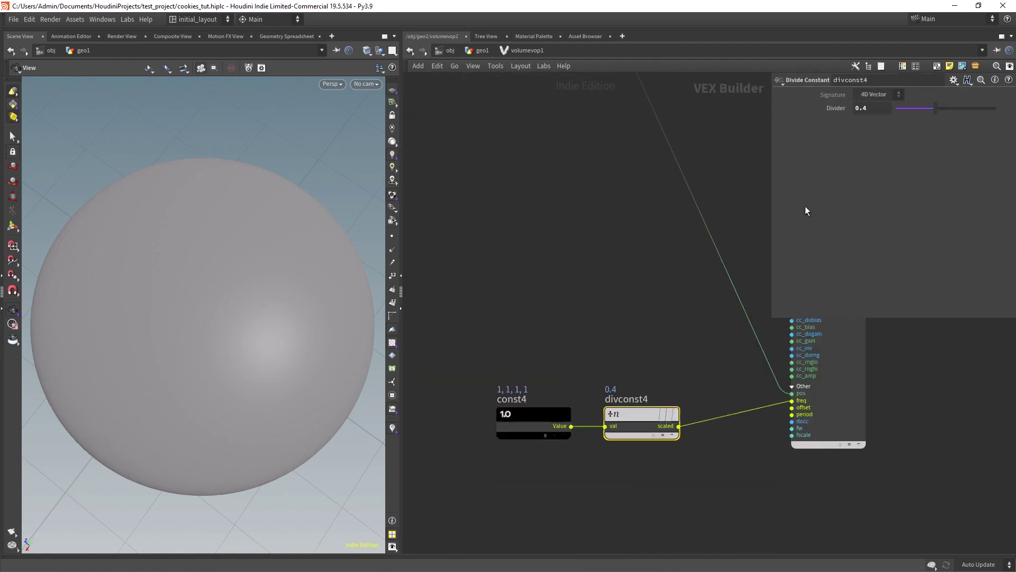
Duplicate the Fit Range, Multiply Constant and Switch chain for unifiednoise_static3, connect it to add1 and set its Switcher Index to 0.
{"action": "middle_click_drag", "start_coordinate": [757, 296], "coordinate": [426, 361]}
{"action": "scroll", "coordinate": [635, 334], "scroll_direction": "down", "scroll_amount": 1}
{"action": "left_click", "coordinate": [512, 286]}
{"action": "scroll", "coordinate": [699, 296], "scroll_direction": "down", "scroll_amount": 1}
{"action": "middle_click_drag", "start_coordinate": [701, 296], "coordinate": [606, 311]}
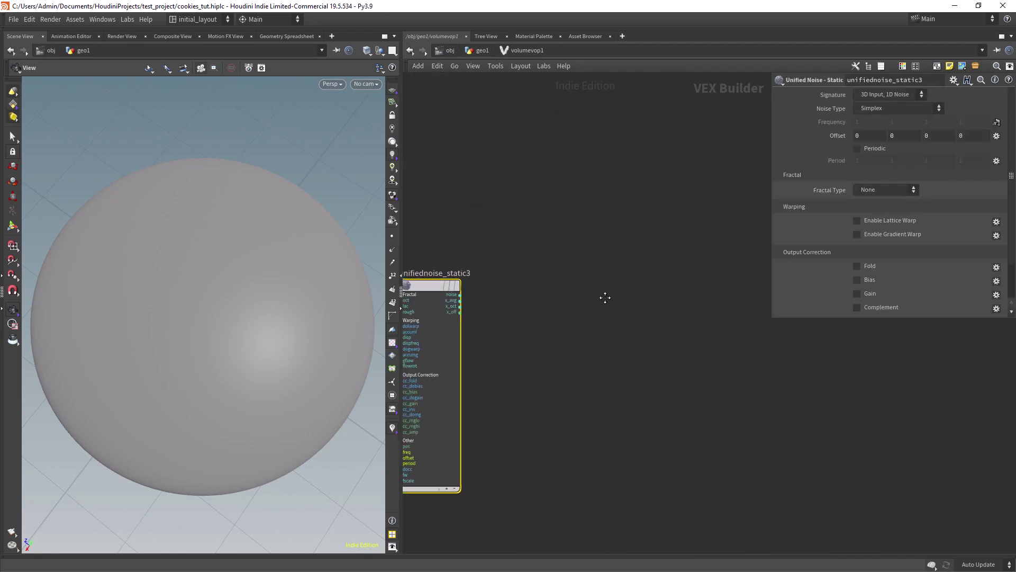
{"action": "key", "text": "Tab"}
{"action": "key", "text": "Escape"}
{"action": "scroll", "coordinate": [672, 256], "scroll_direction": "down", "scroll_amount": 5}
{"action": "scroll", "coordinate": [608, 247], "scroll_direction": "up", "scroll_amount": 2}
{"action": "left_click_drag", "start_coordinate": [499, 170], "coordinate": [749, 239]}
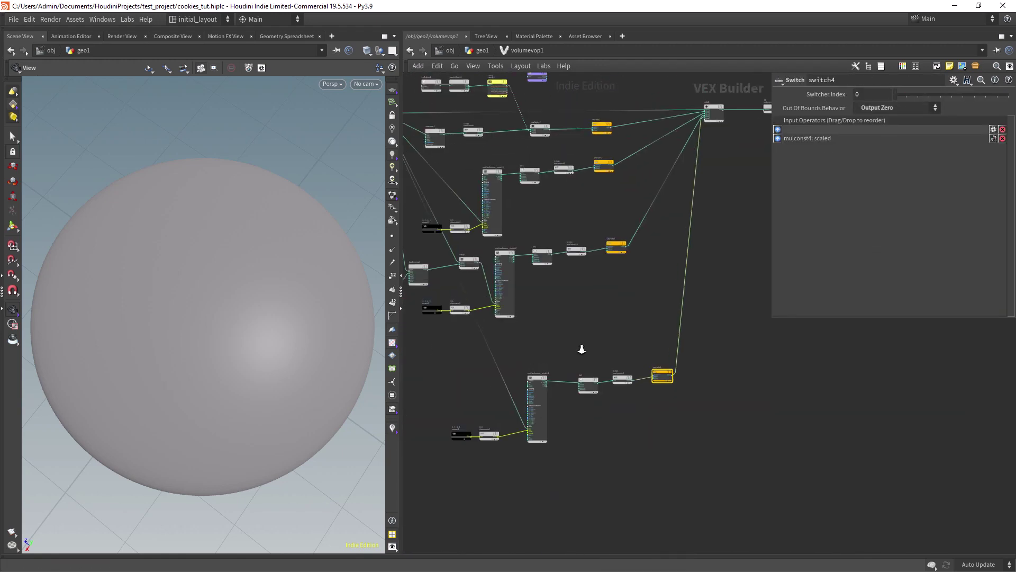
Tune the new noise branch: set unifiednoise_static3's Noise Type to Fast, adjust fit3 and set mulconst4's Multiplier to 0.005.
{"action": "left_click", "coordinate": [898, 108]}
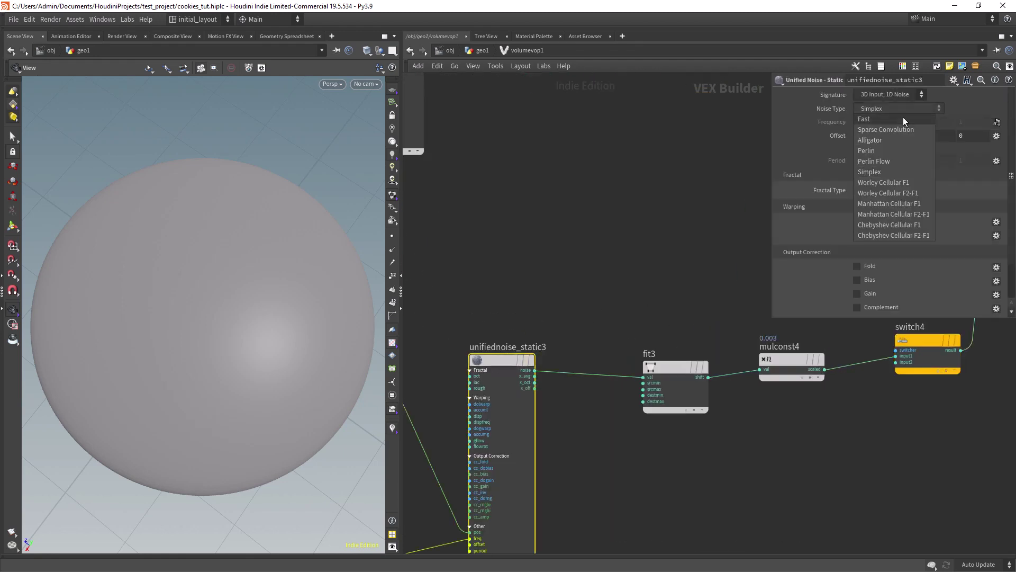
{"action": "left_click", "coordinate": [906, 121]}
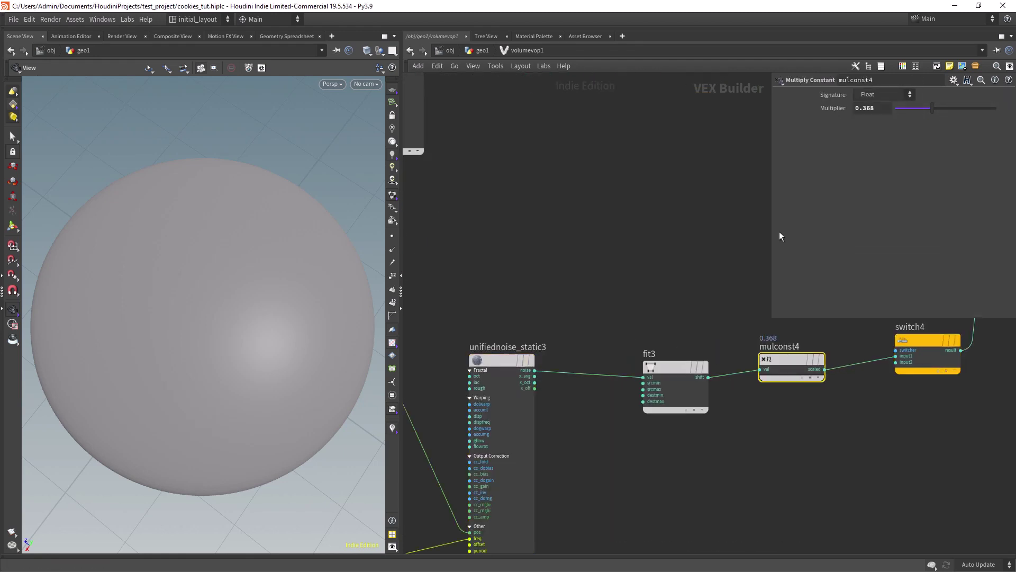
{"action": "left_click", "coordinate": [672, 373]}
{"action": "left_click_drag", "start_coordinate": [895, 108], "coordinate": [913, 110]}
{"action": "left_click", "coordinate": [788, 361]}
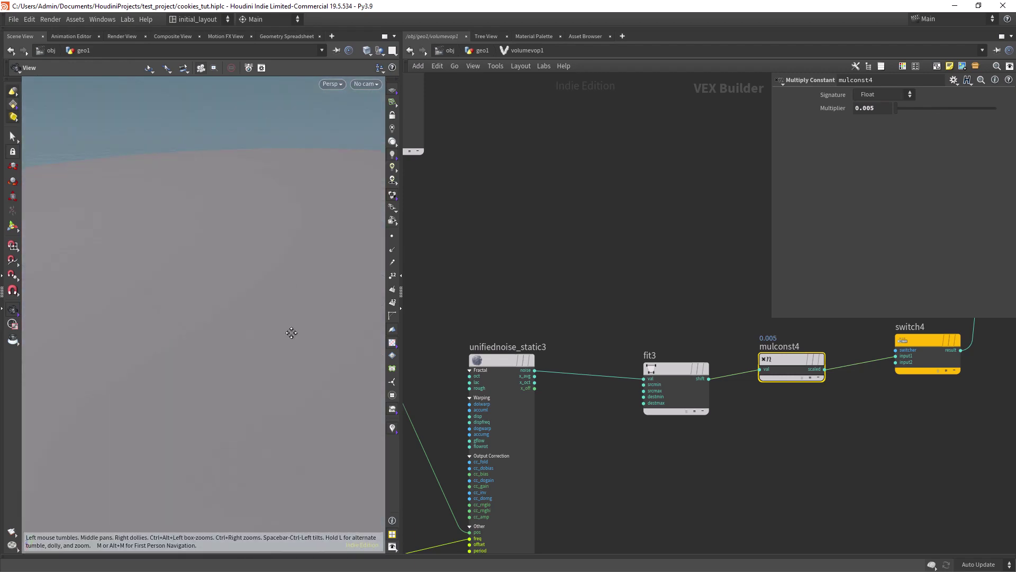
Set divconst4's Divider to 0.005 to make the new noise very fine.
{"action": "scroll", "coordinate": [288, 263], "scroll_direction": "down", "scroll_amount": 3}
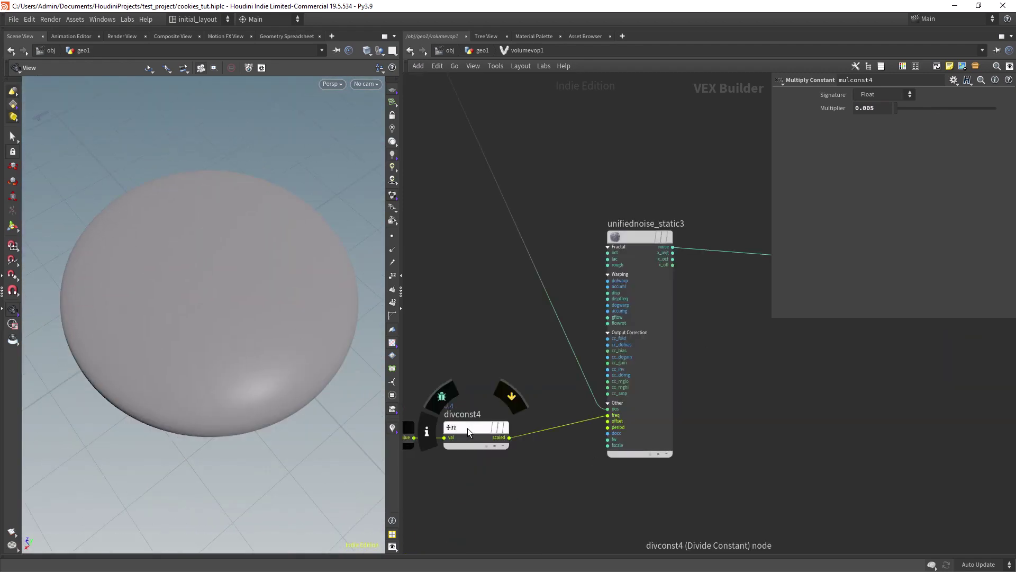
{"action": "left_click", "coordinate": [468, 431]}
{"action": "scroll", "coordinate": [290, 318], "scroll_direction": "up", "scroll_amount": 4}
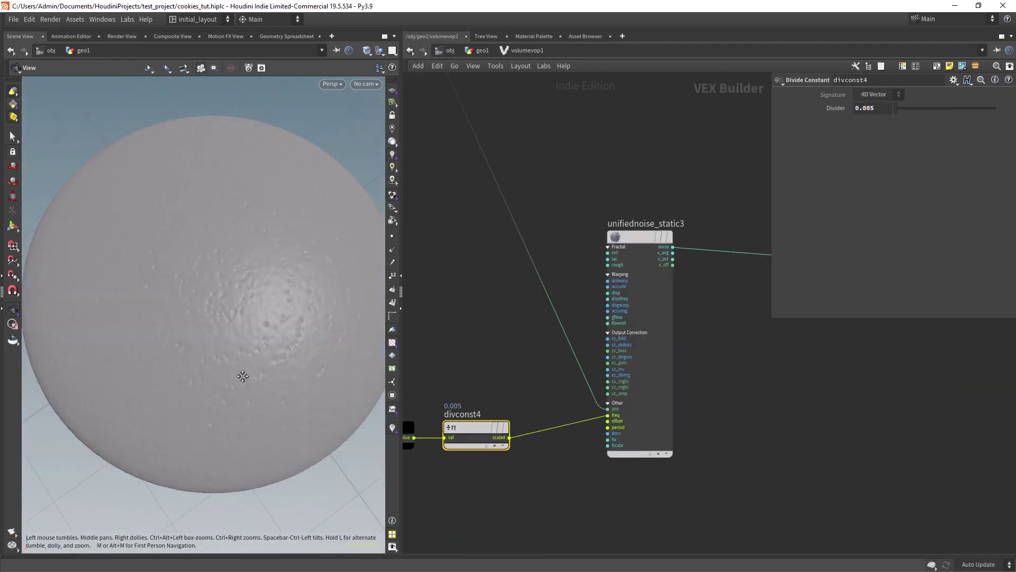
{"action": "scroll", "coordinate": [790, 357], "scroll_direction": "down", "scroll_amount": 3}
Return to the geometry network and set vdbfrompolygons1's Voxel Size to 0.003.
{"action": "key", "text": "u"}
{"action": "left_click", "coordinate": [546, 128]}
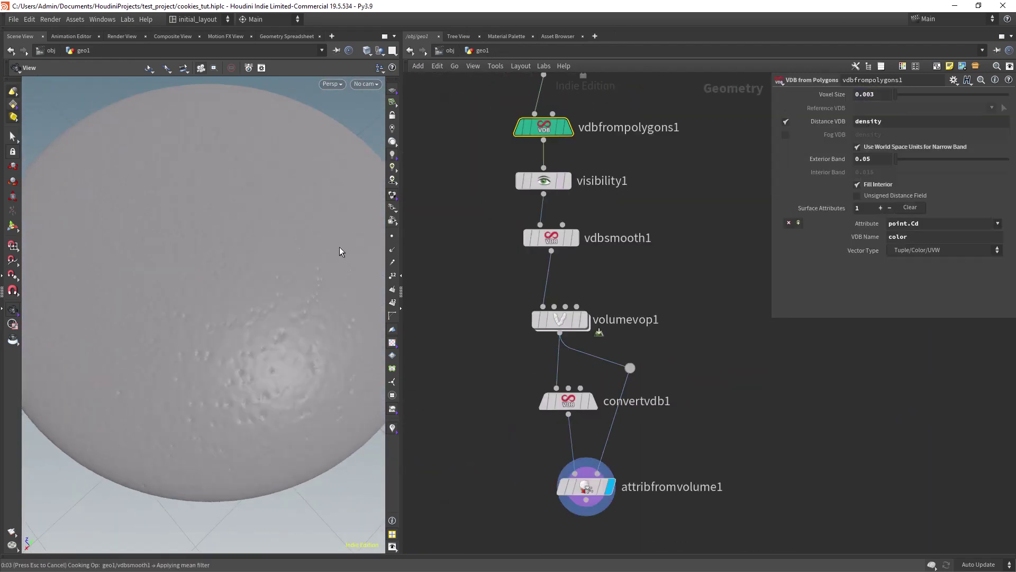
{"action": "left_click_drag", "start_coordinate": [341, 250], "coordinate": [296, 238]}
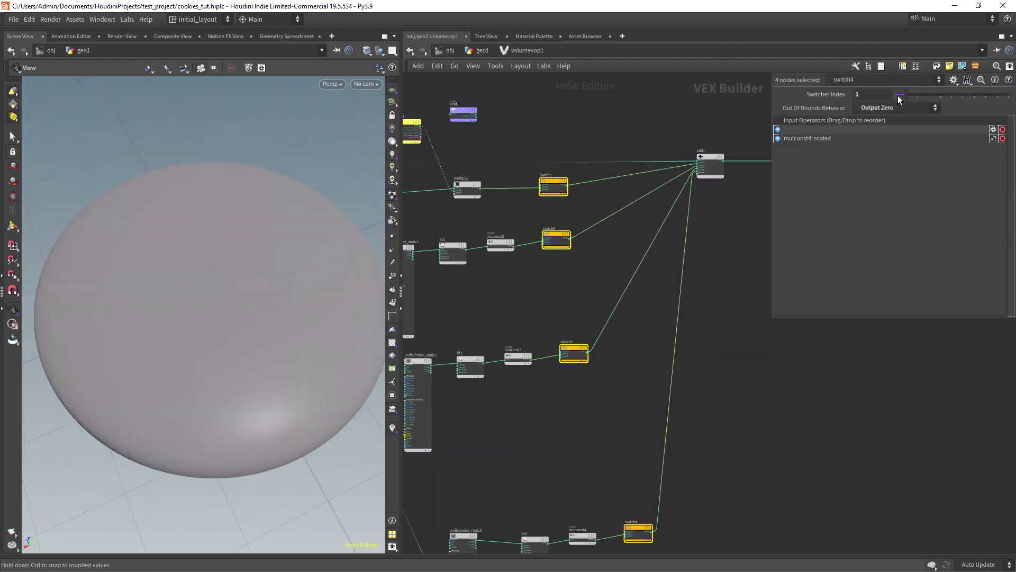
Set the Switcher Index of all four Switch nodes to 0, enlarge the viewport and save the scene.
{"action": "left_click", "coordinate": [898, 97]}
{"action": "left_click_drag", "start_coordinate": [311, 306], "coordinate": [260, 313]}
{"action": "scroll", "coordinate": [261, 312], "scroll_direction": "down", "scroll_amount": 3}
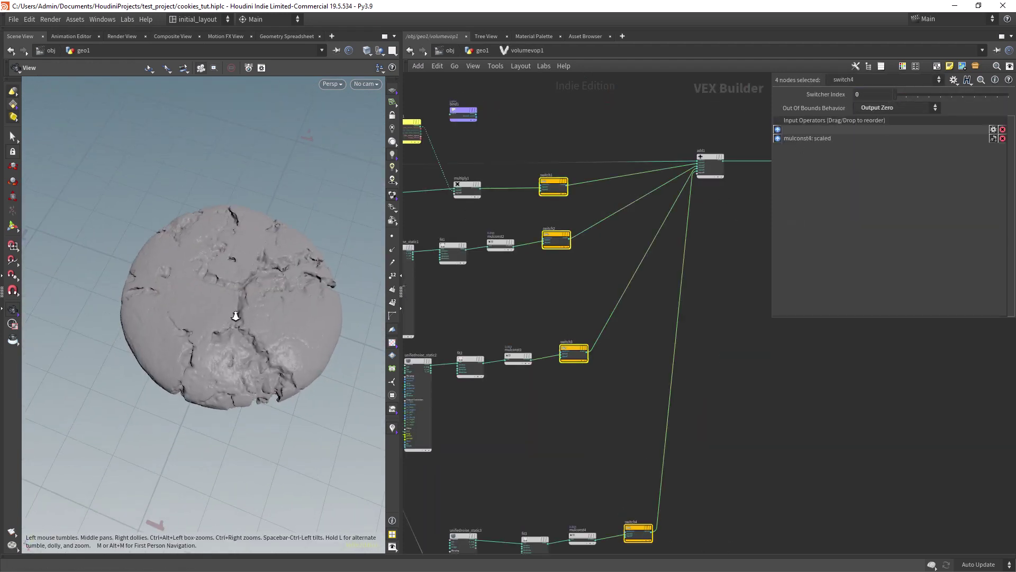
{"action": "scroll", "coordinate": [261, 313], "scroll_direction": "up", "scroll_amount": 2}
{"action": "left_click_drag", "start_coordinate": [400, 302], "coordinate": [537, 295]}
{"action": "scroll", "coordinate": [622, 265], "scroll_direction": "down", "scroll_amount": 3}
{"action": "key", "text": "ctrl+s"}
Set vdbfrompolygons1's Voxel Size to 0.002 in the geometry network and inspect the refined cookie.
{"action": "key", "text": "u"}
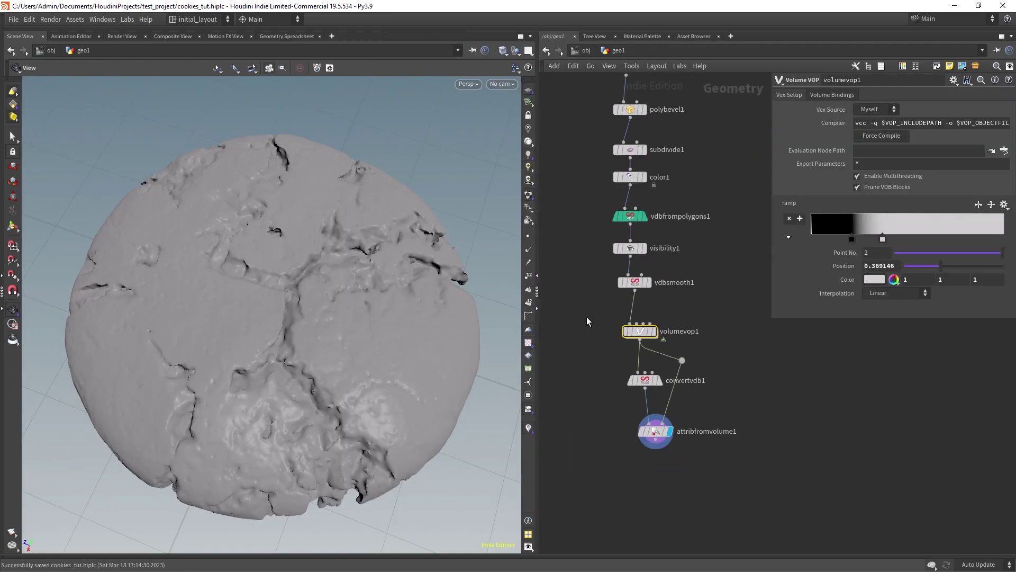
{"action": "left_click", "coordinate": [638, 206]}
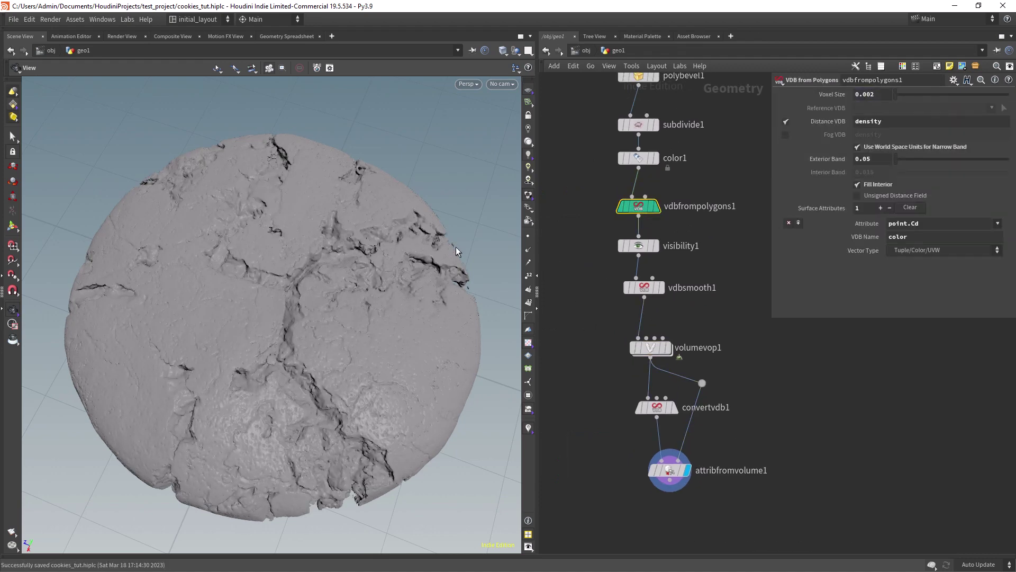
{"action": "left_click_drag", "start_coordinate": [456, 249], "coordinate": [312, 333]}
{"action": "scroll", "coordinate": [259, 353], "scroll_direction": "down", "scroll_amount": 4}
{"action": "scroll", "coordinate": [333, 289], "scroll_direction": "up", "scroll_amount": 4}
{"action": "scroll", "coordinate": [244, 334], "scroll_direction": "down", "scroll_amount": 4}
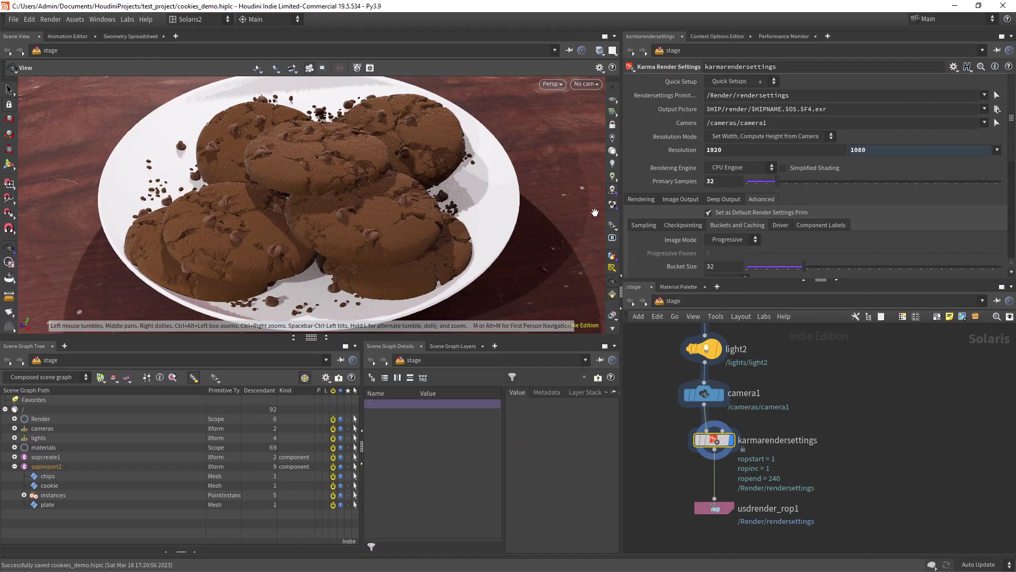
View the cookie plate stage through /cameras/camera1 and switch the viewport renderer to Karma.
{"action": "left_click_drag", "start_coordinate": [460, 237], "coordinate": [431, 241]}
{"action": "left_click", "coordinate": [587, 84]}
{"action": "left_click", "coordinate": [600, 105]}
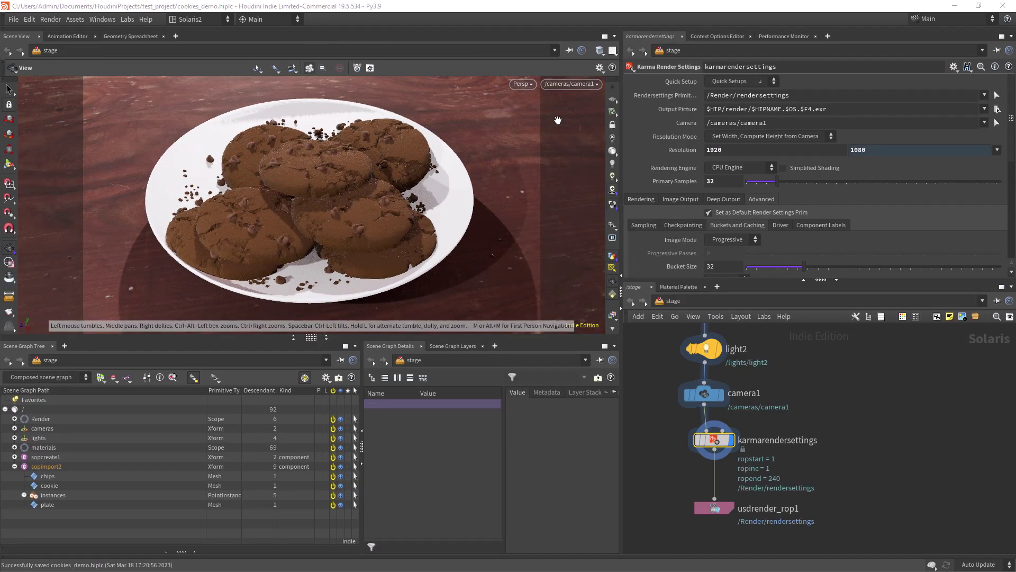
{"action": "left_click", "coordinate": [530, 86]}
{"action": "left_click", "coordinate": [537, 134]}
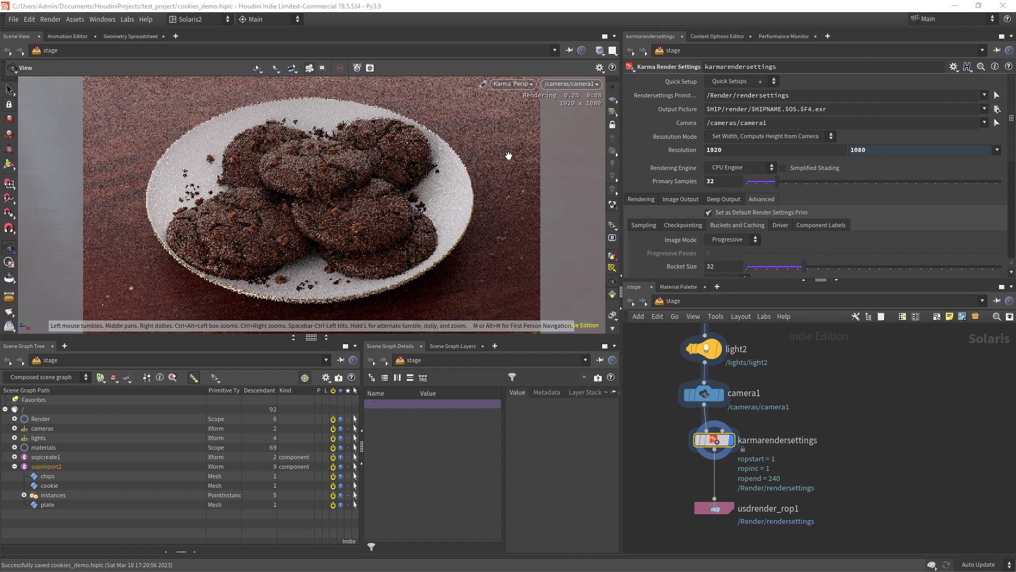
{"action": "left_click", "coordinate": [519, 85]}
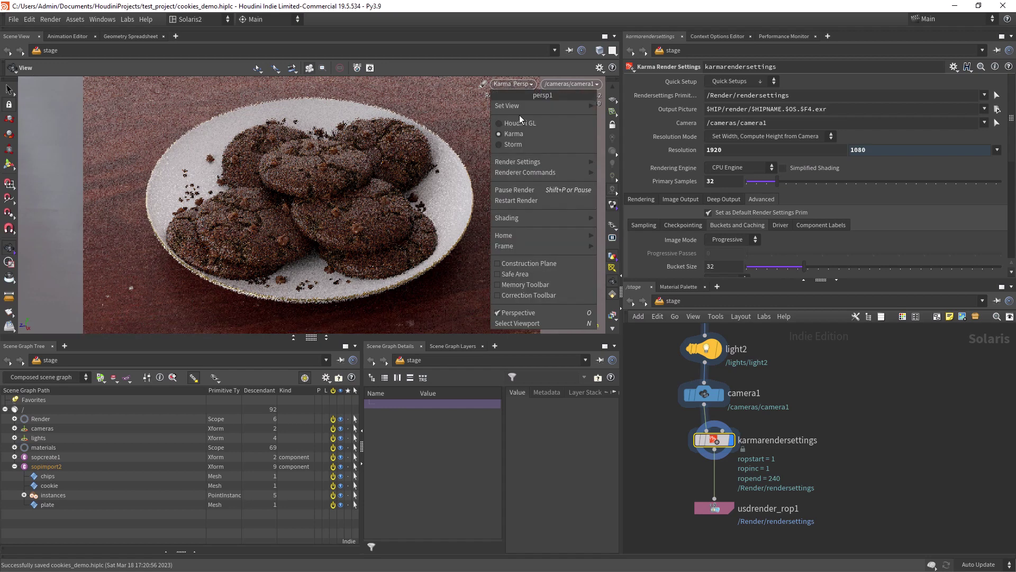